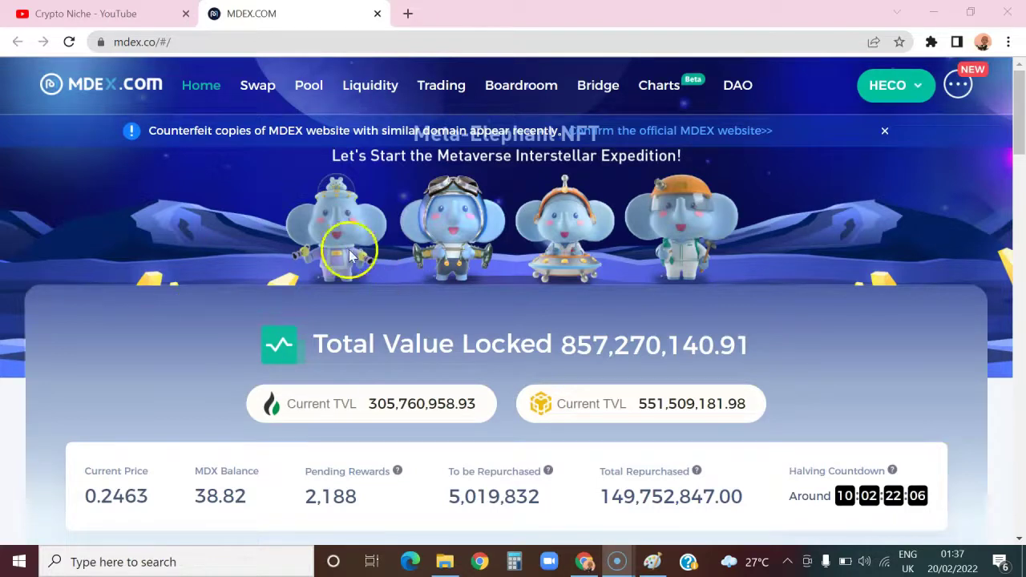
Switch to the Crypto Niche YouTube channel and look through its uploaded videos
{"action": "left_click", "coordinate": [129, 14]}
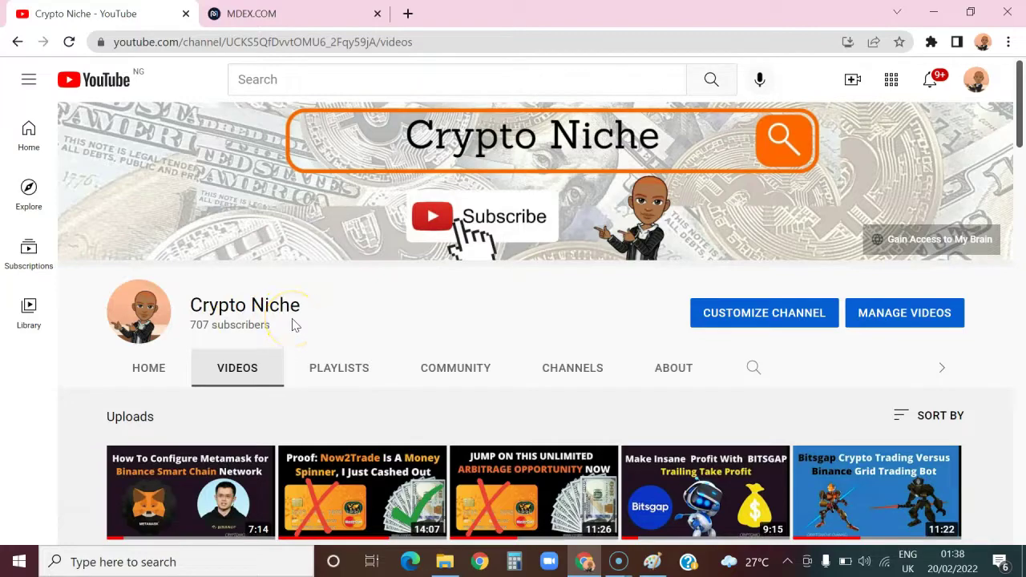
{"action": "scroll", "coordinate": [312, 342], "scroll_direction": "down", "scroll_amount": 3}
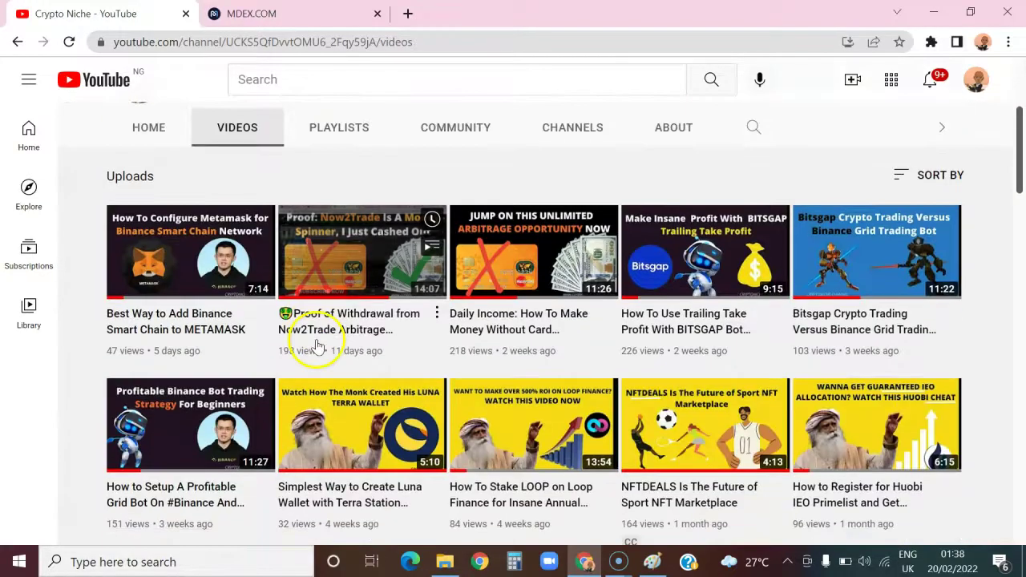
{"action": "scroll", "coordinate": [430, 360], "scroll_direction": "down", "scroll_amount": 3}
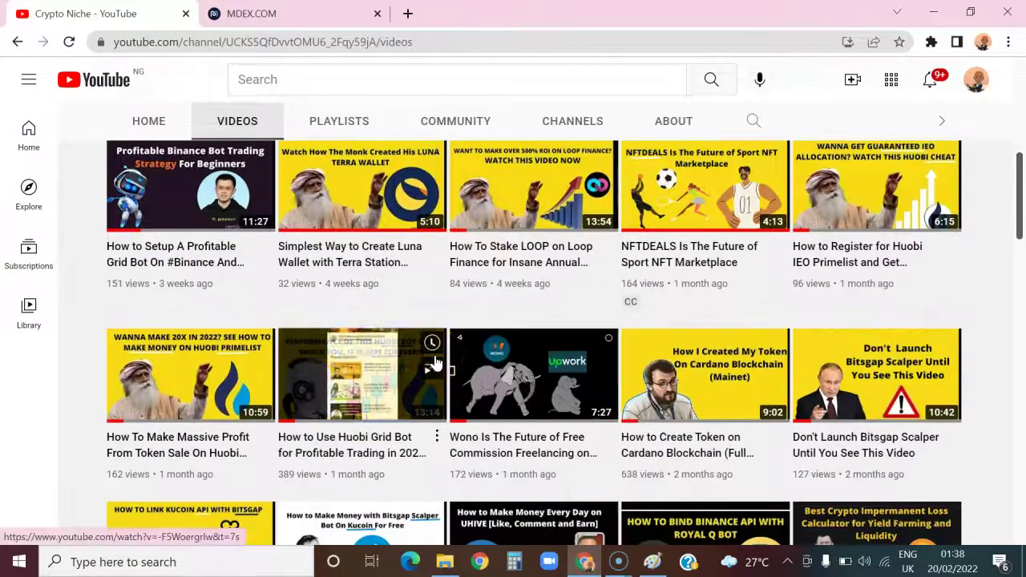
{"action": "scroll", "coordinate": [424, 298], "scroll_direction": "down", "scroll_amount": 2}
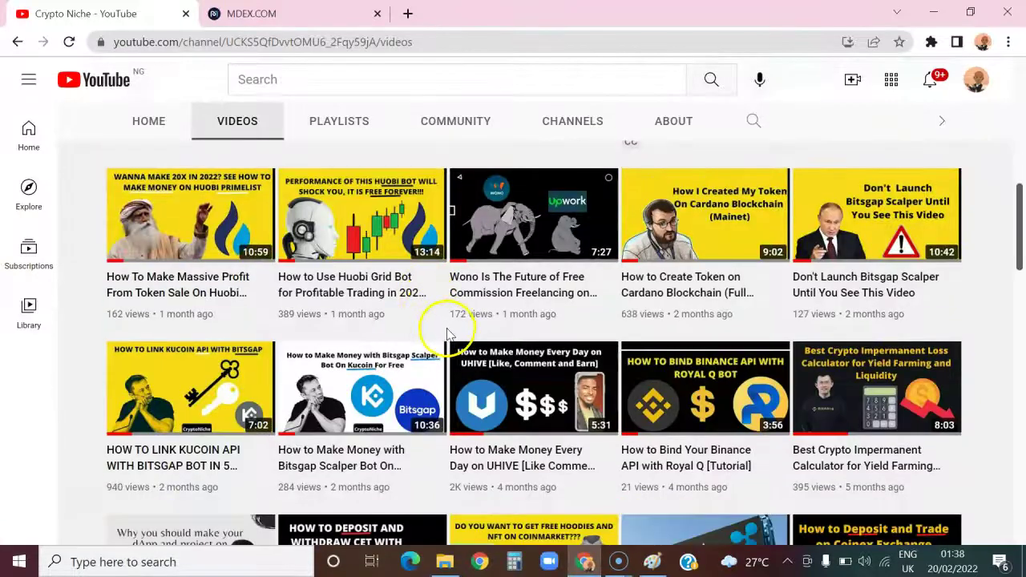
{"action": "scroll", "coordinate": [448, 334], "scroll_direction": "up", "scroll_amount": 2}
{"action": "scroll", "coordinate": [432, 317], "scroll_direction": "up", "scroll_amount": 2}
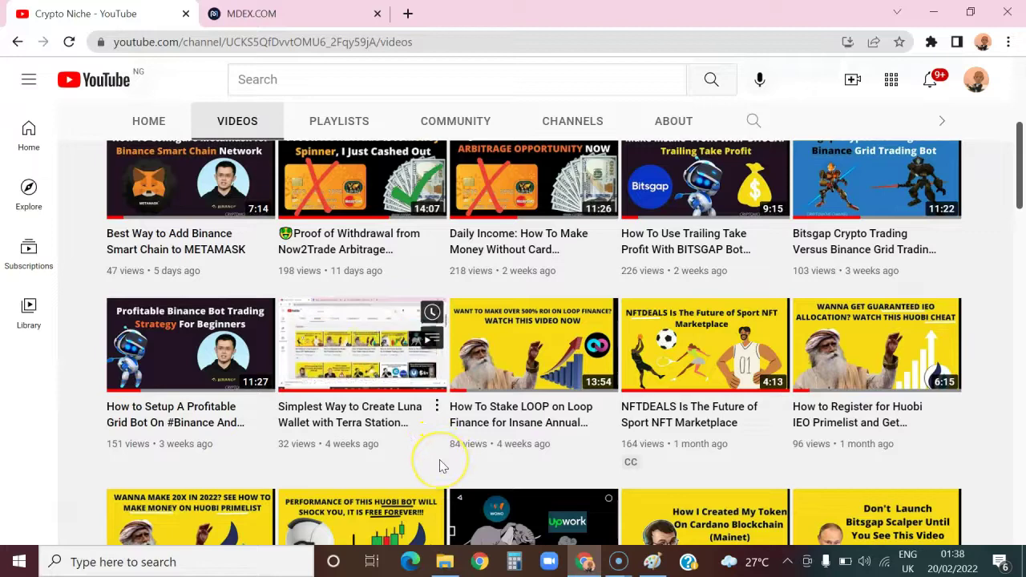
{"action": "scroll", "coordinate": [439, 466], "scroll_direction": "up", "scroll_amount": 3}
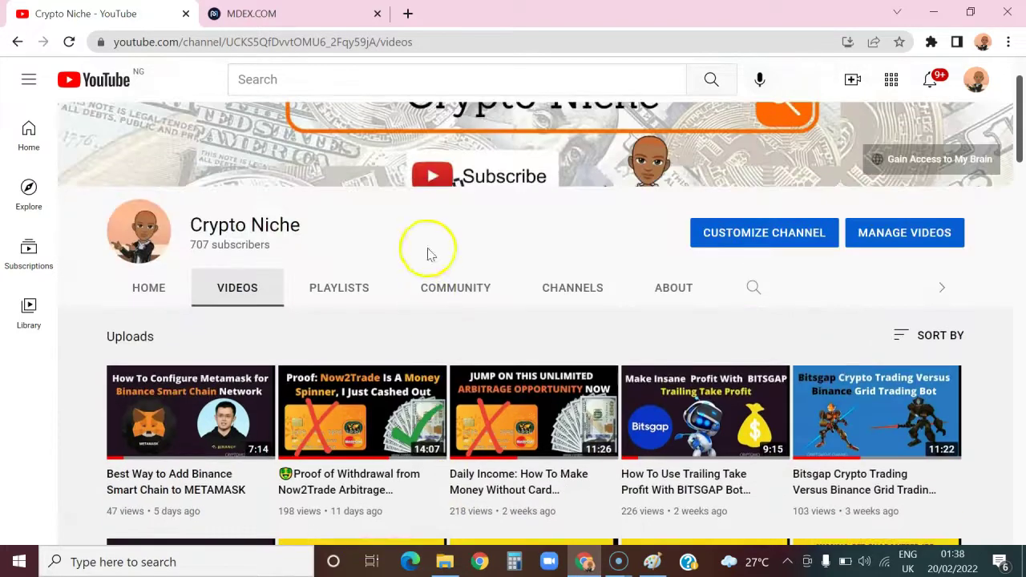
Return to MDEX and connect the MetaMask account ALCHEMY to the HECO swap page
{"action": "left_click", "coordinate": [287, 20]}
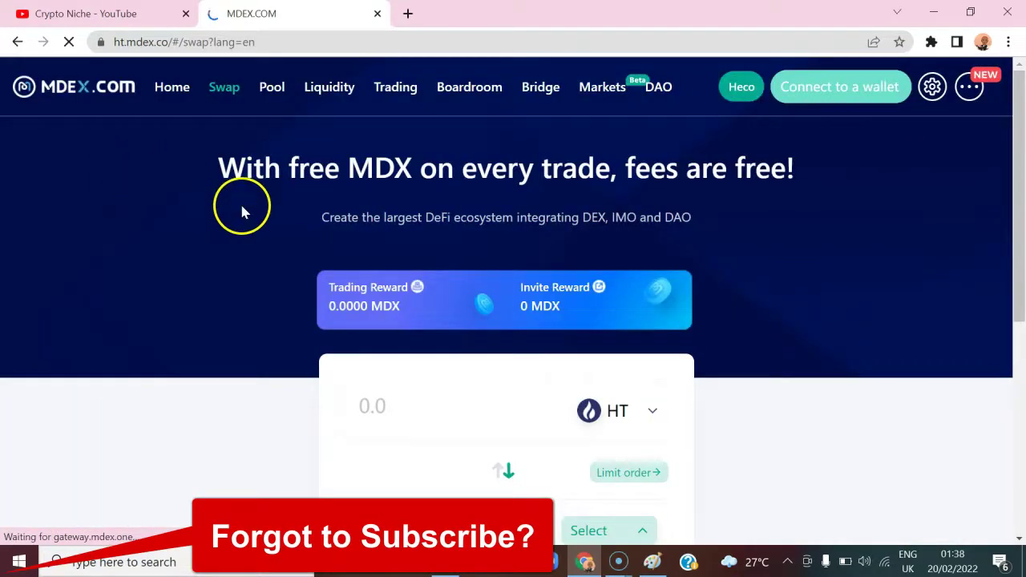
{"action": "scroll", "coordinate": [311, 277], "scroll_direction": "down", "scroll_amount": 1}
{"action": "scroll", "coordinate": [630, 373], "scroll_direction": "down", "scroll_amount": 2}
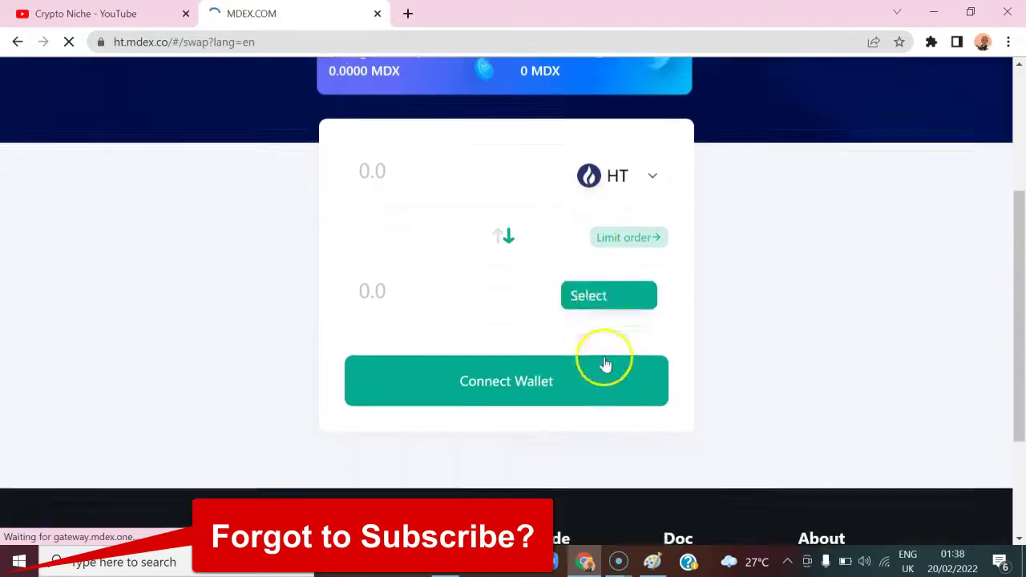
{"action": "scroll", "coordinate": [608, 257], "scroll_direction": "up", "scroll_amount": 2}
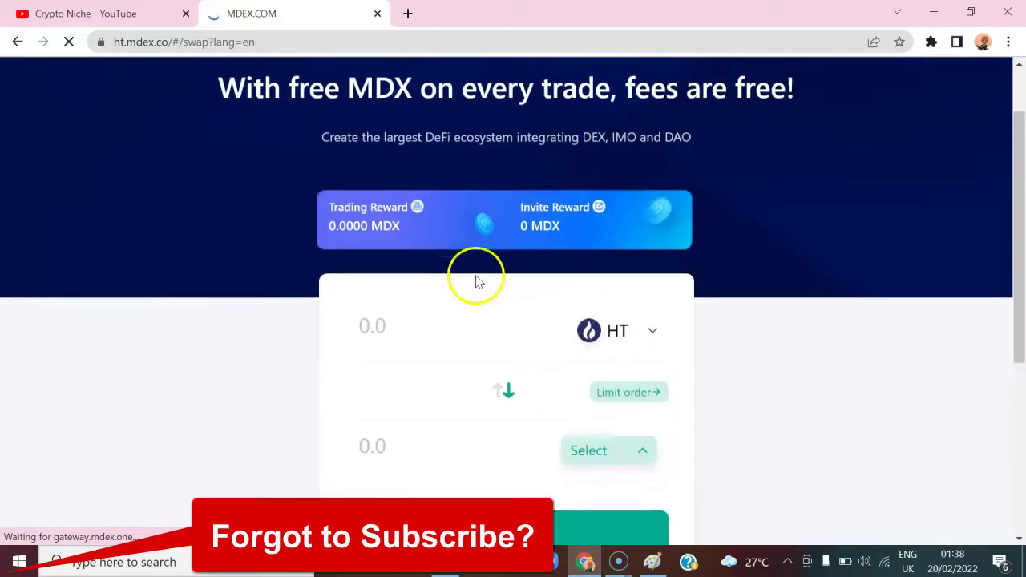
{"action": "scroll", "coordinate": [550, 377], "scroll_direction": "down", "scroll_amount": 2}
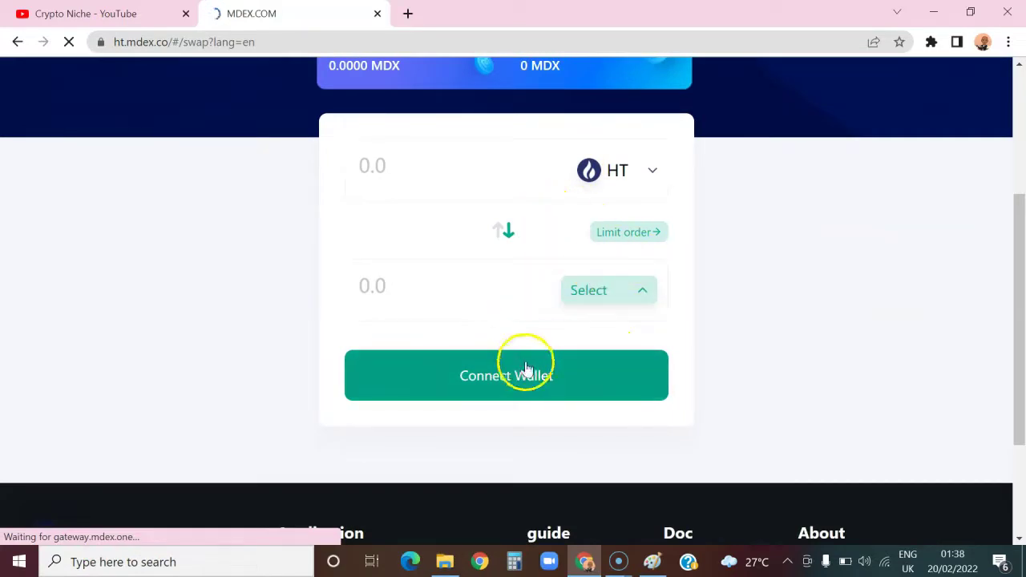
{"action": "left_click", "coordinate": [591, 378]}
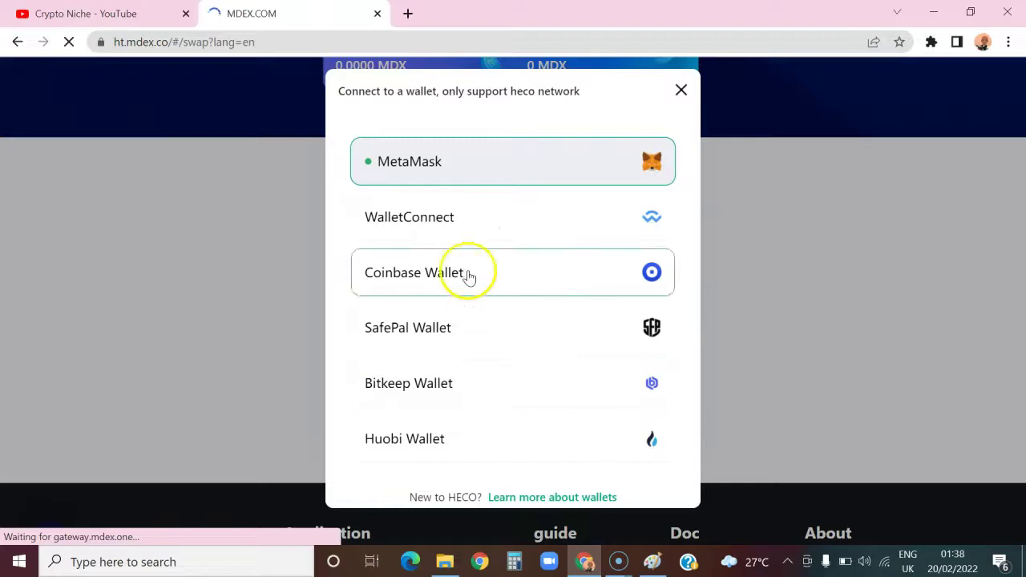
{"action": "left_click", "coordinate": [460, 177]}
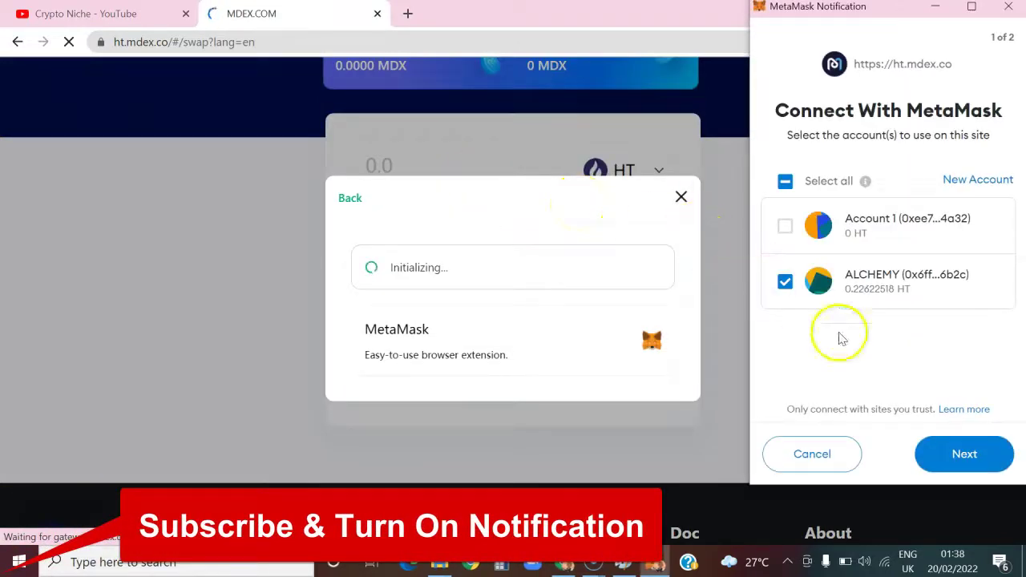
{"action": "left_click", "coordinate": [985, 453]}
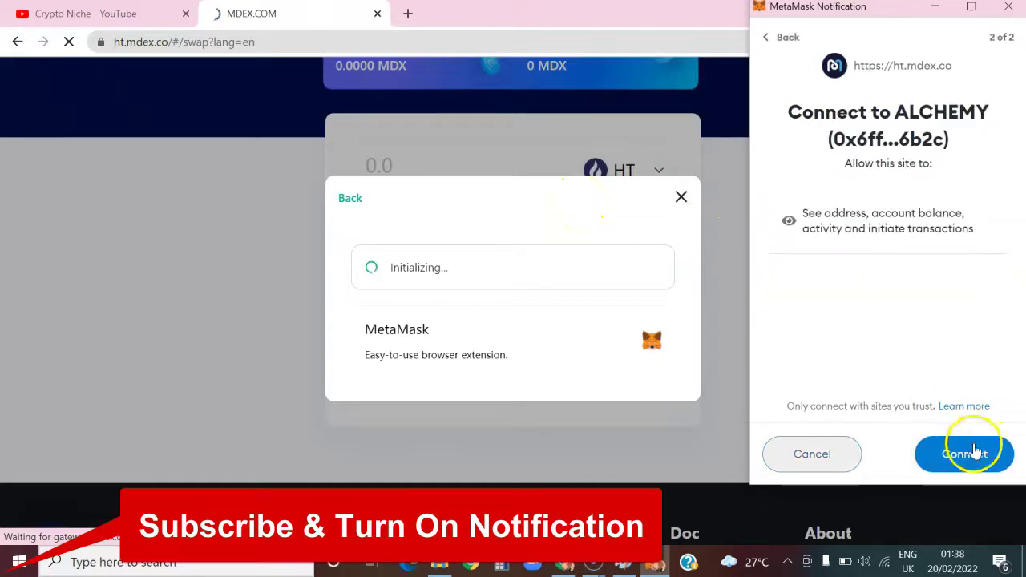
{"action": "left_click", "coordinate": [973, 454]}
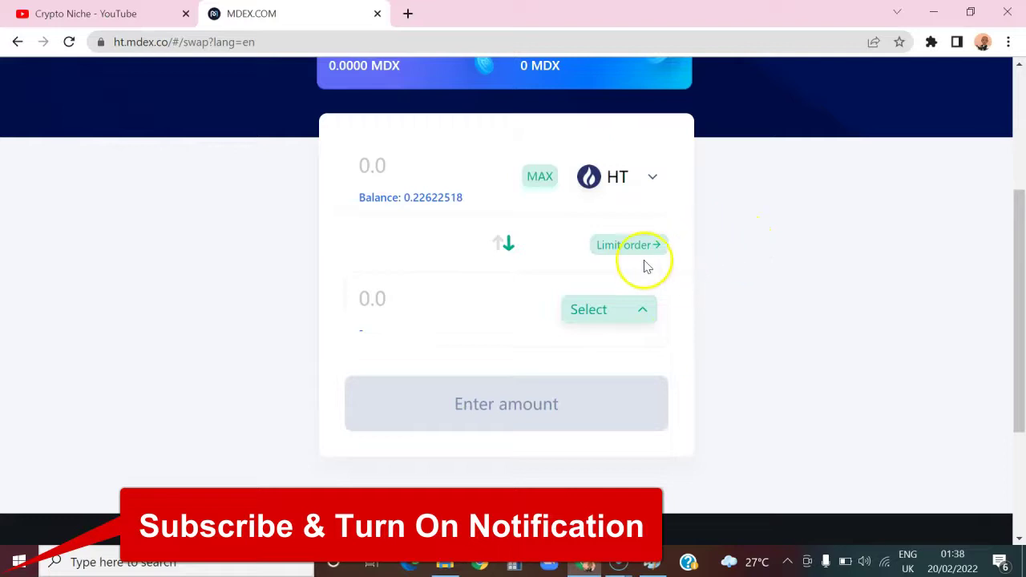
Open the Liquidity page and look through the LP staking pairs with their outputs and APRs
{"action": "scroll", "coordinate": [573, 279], "scroll_direction": "up", "scroll_amount": 3}
{"action": "scroll", "coordinate": [566, 356], "scroll_direction": "down", "scroll_amount": 2}
{"action": "scroll", "coordinate": [603, 305], "scroll_direction": "up", "scroll_amount": 2}
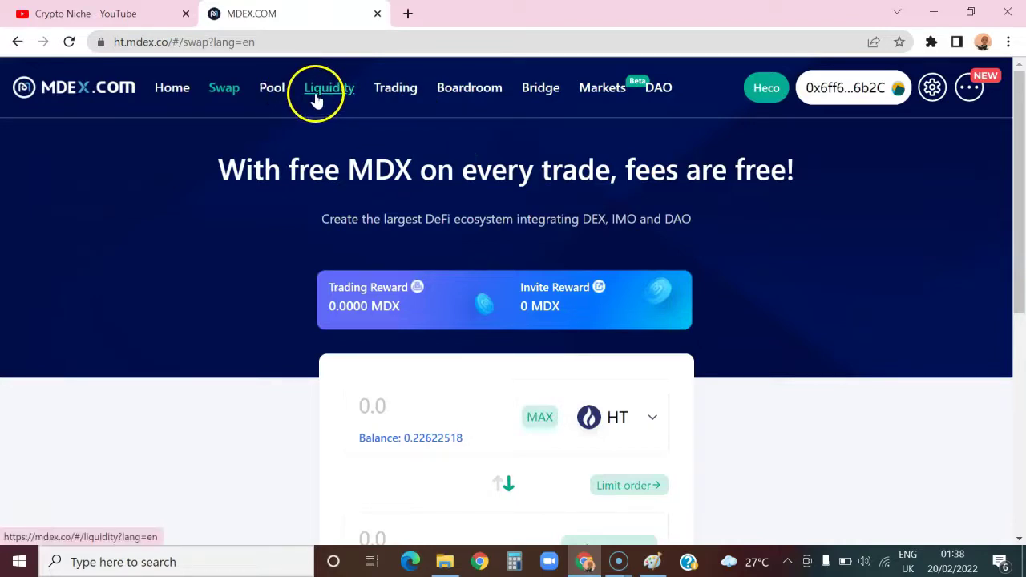
{"action": "left_click", "coordinate": [317, 98]}
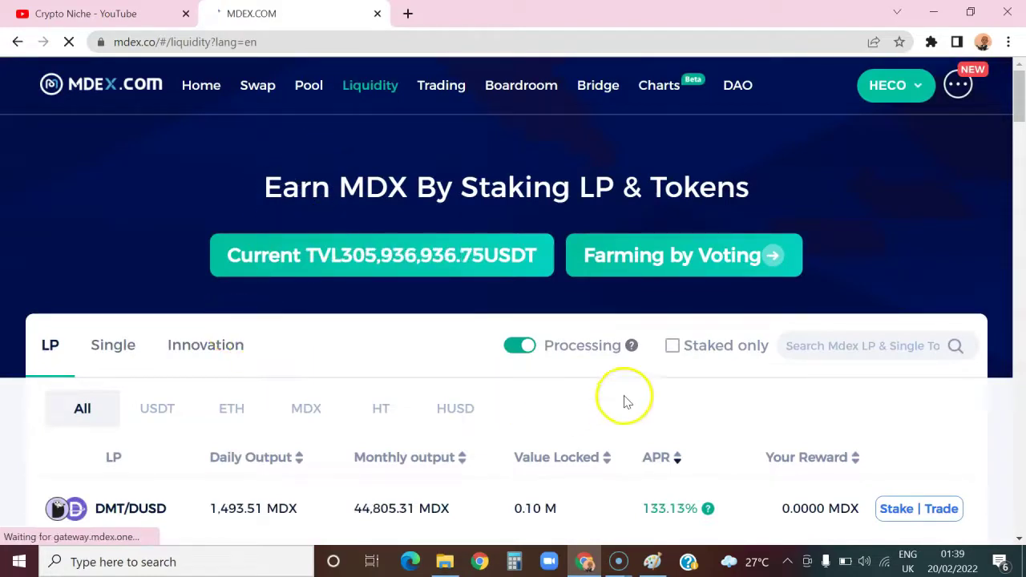
{"action": "scroll", "coordinate": [623, 401], "scroll_direction": "down", "scroll_amount": 3}
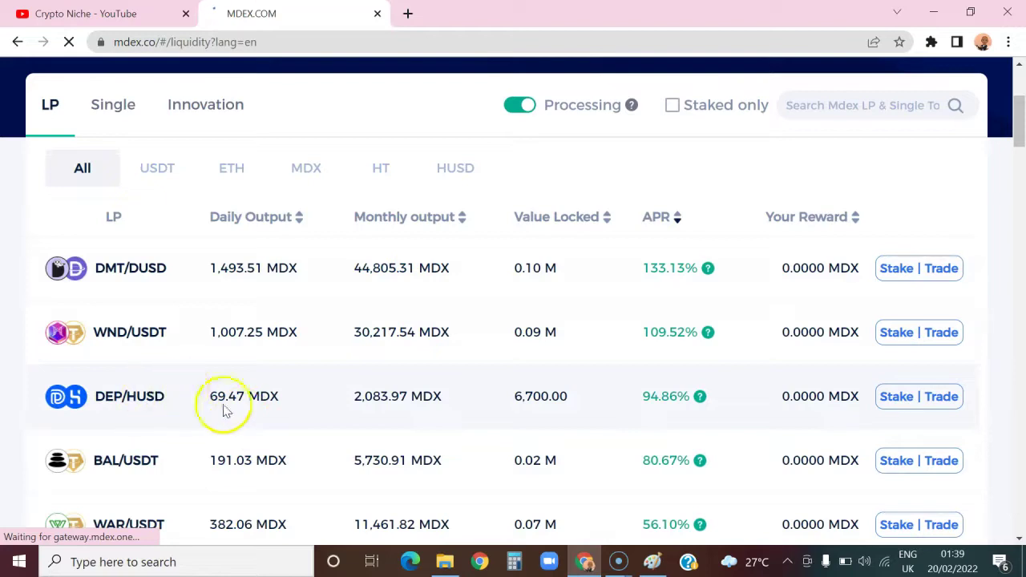
{"action": "scroll", "coordinate": [319, 392], "scroll_direction": "down", "scroll_amount": 3}
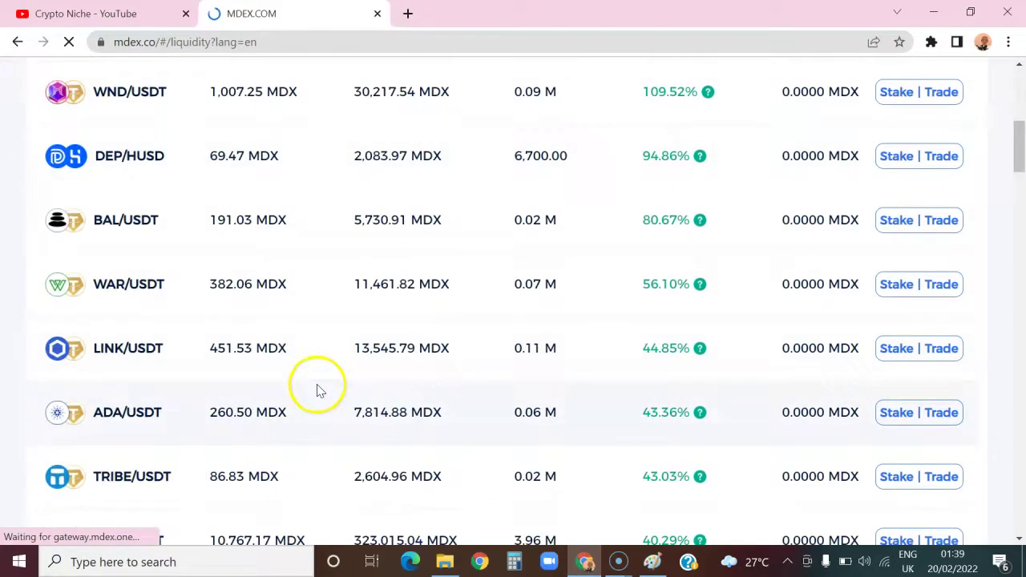
{"action": "scroll", "coordinate": [319, 392], "scroll_direction": "up", "scroll_amount": 6}
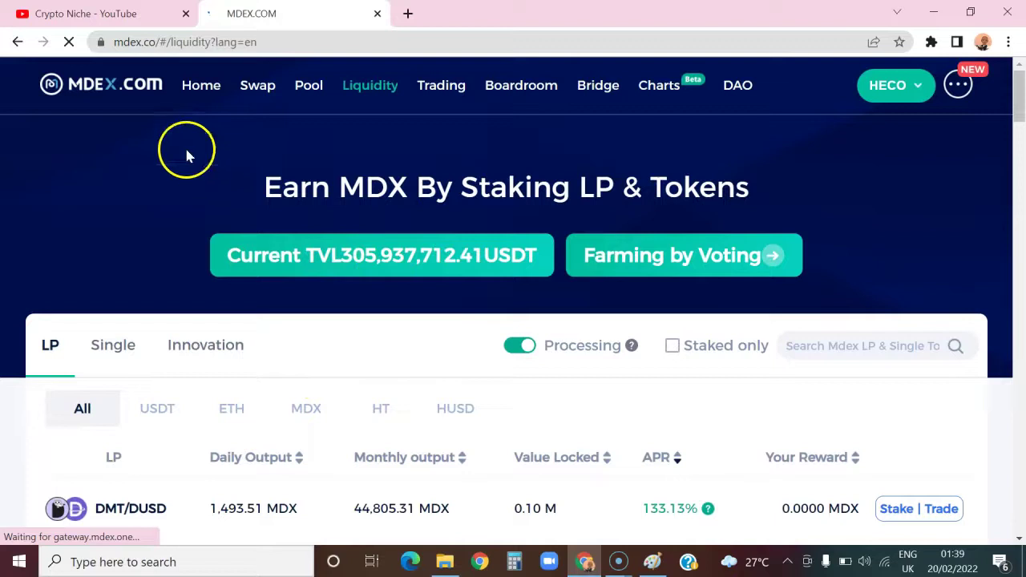
Go to the Pool page, view the Create a pair form and open the Add Liquidity form
{"action": "left_click", "coordinate": [310, 88]}
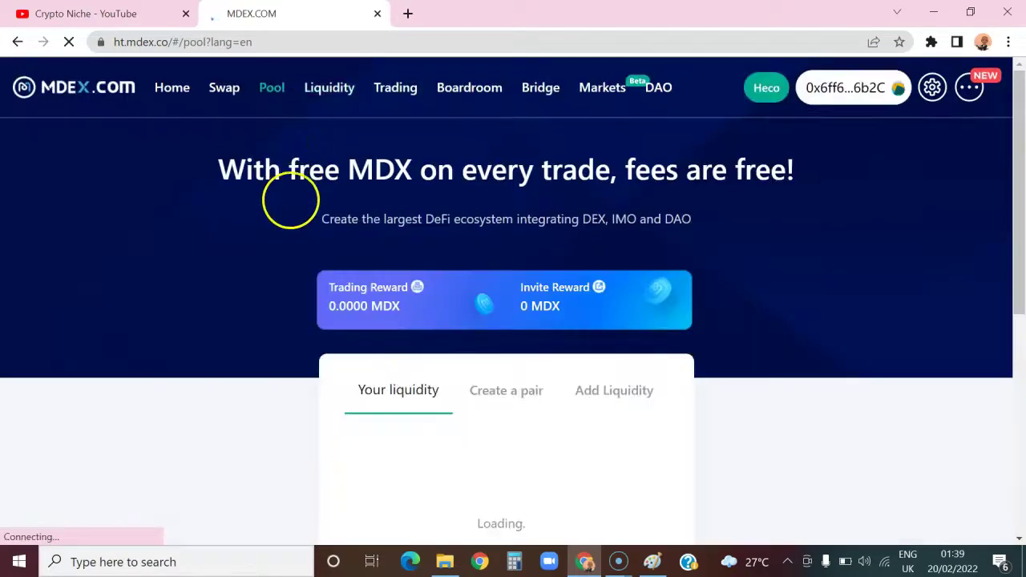
{"action": "scroll", "coordinate": [453, 487], "scroll_direction": "down", "scroll_amount": 2}
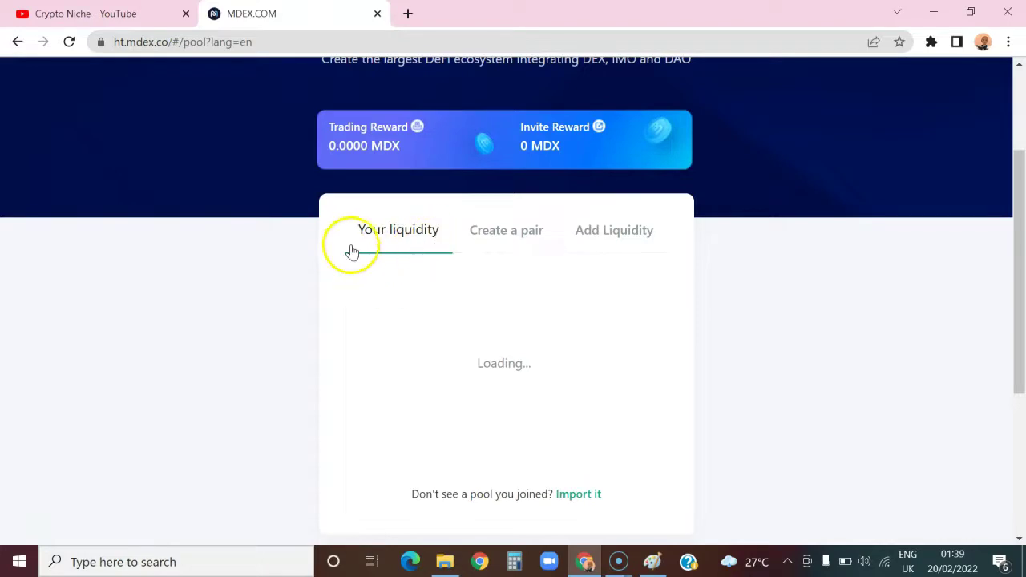
{"action": "left_click", "coordinate": [510, 244]}
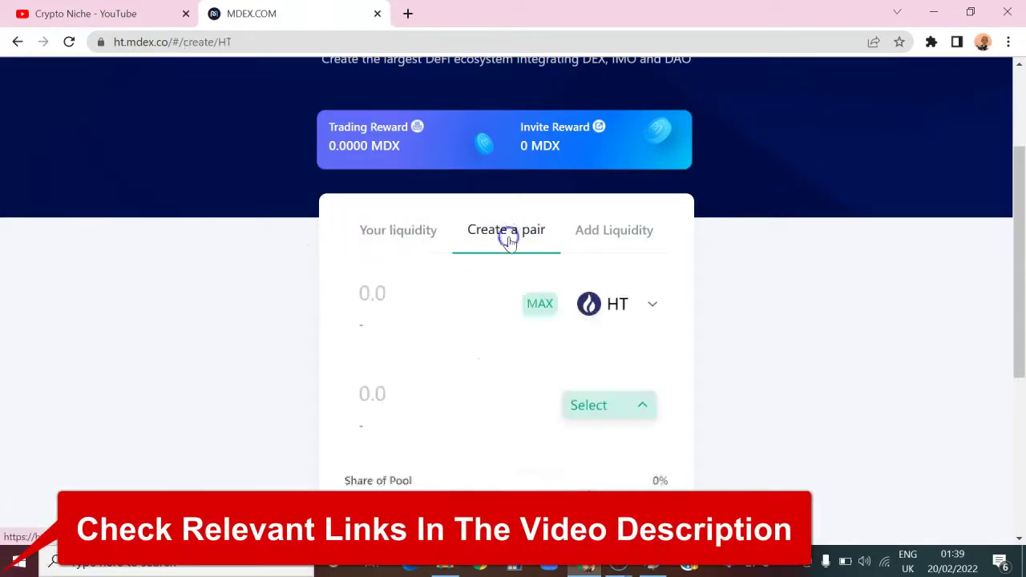
{"action": "left_click", "coordinate": [618, 230]}
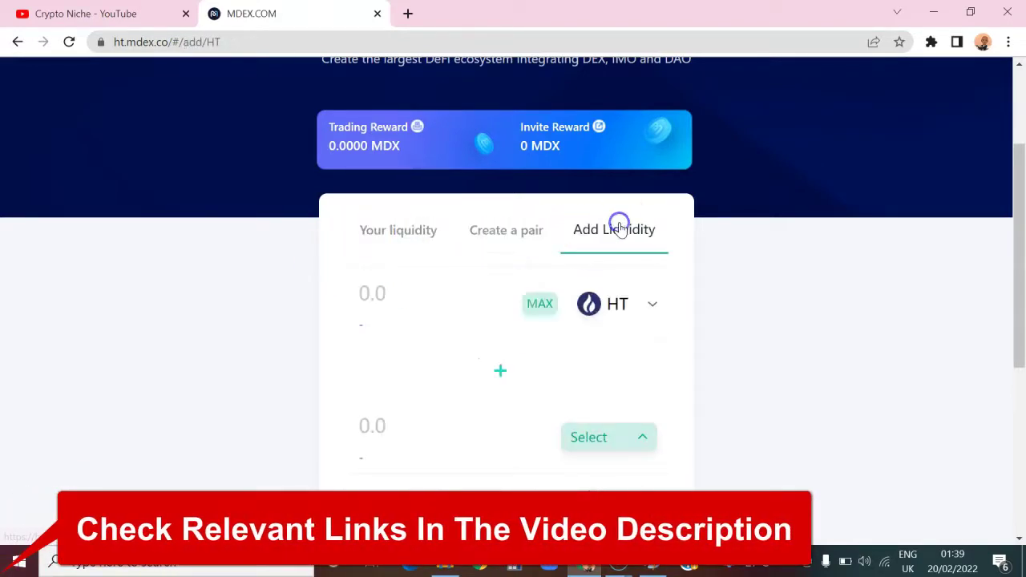
Set the liquidity pair to ETH and HBTC and use the maximum ETH balance as the amount
{"action": "left_click", "coordinate": [618, 297]}
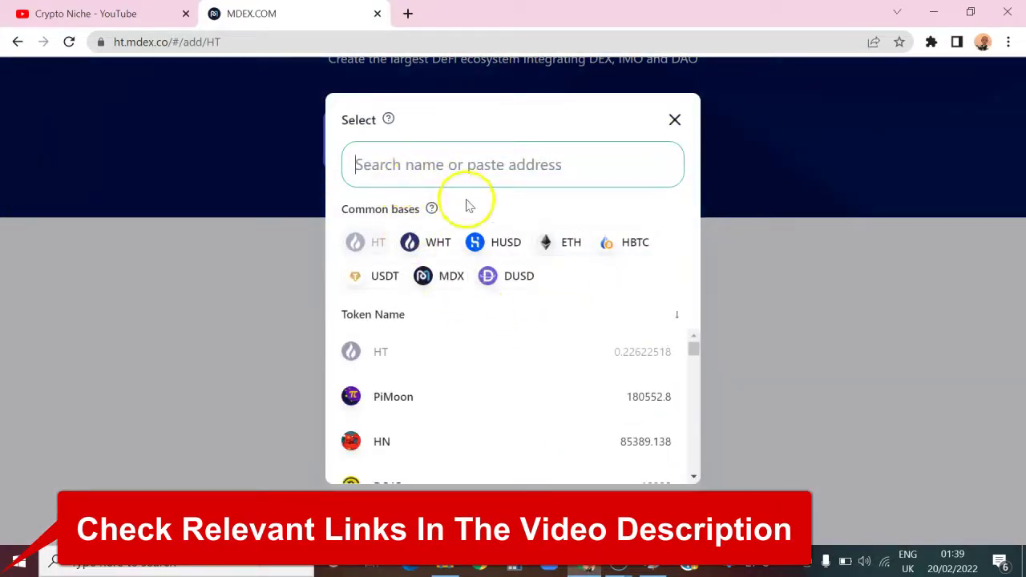
{"action": "left_click", "coordinate": [549, 243]}
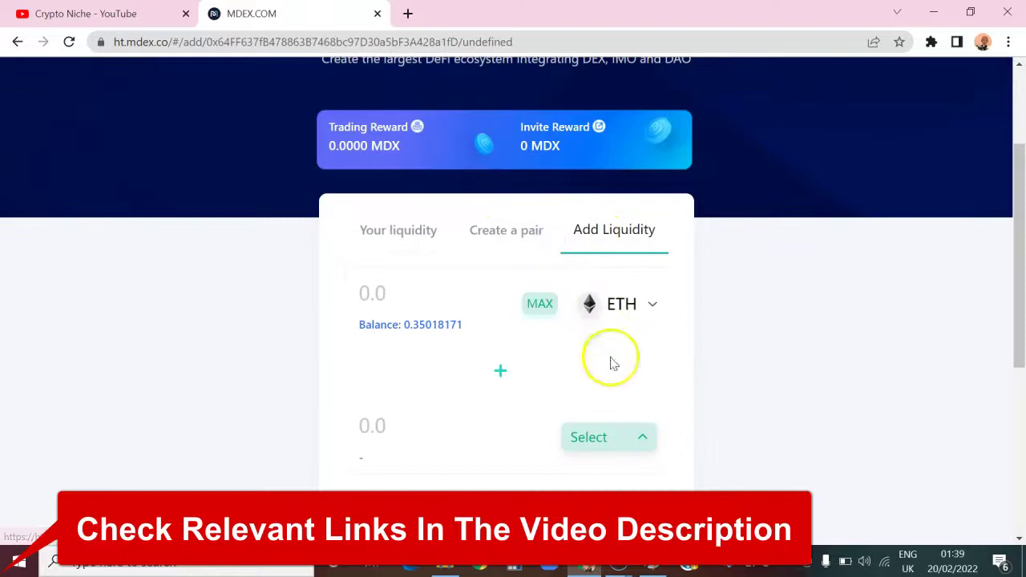
{"action": "left_click", "coordinate": [633, 448]}
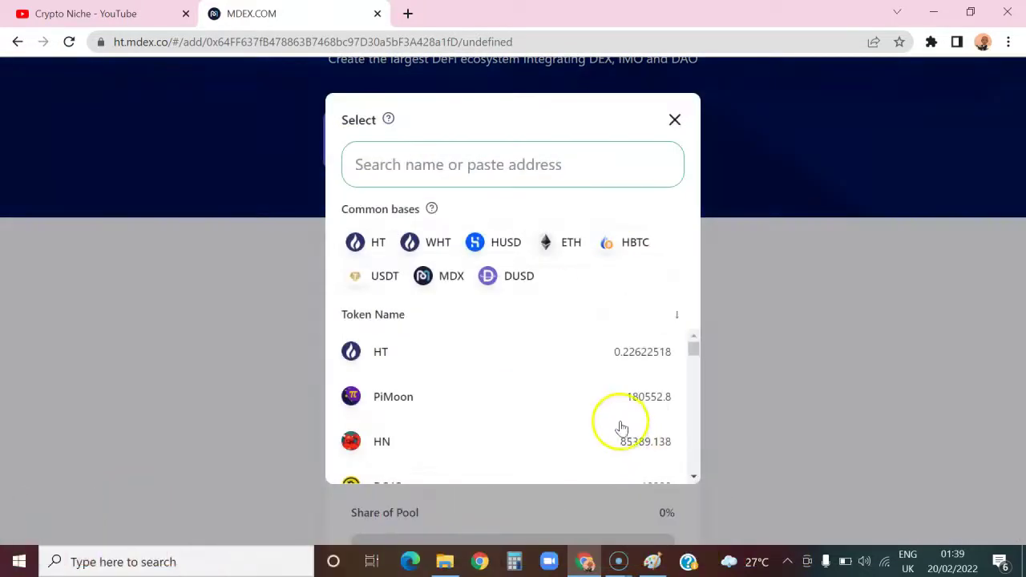
{"action": "left_click", "coordinate": [633, 247]}
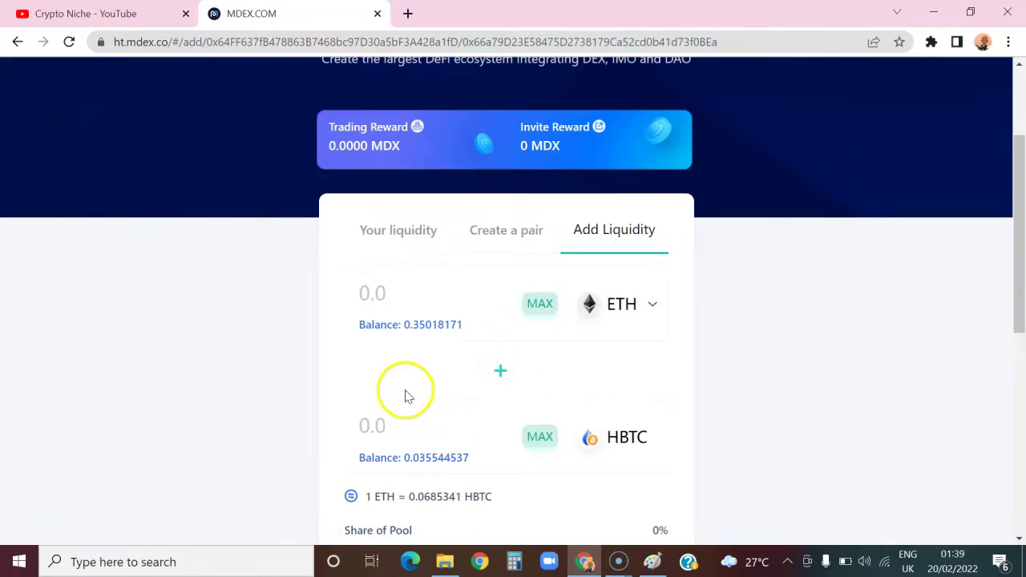
{"action": "left_click", "coordinate": [540, 306]}
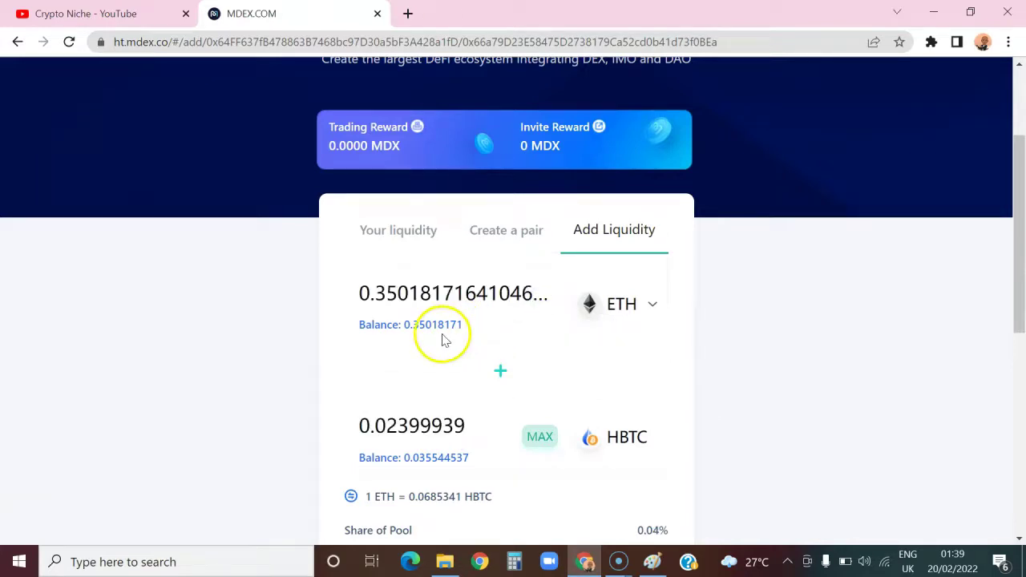
Examine the ETH and HBTC amounts, exchange rate, share of pool and fee note in the Add Liquidity form
{"action": "scroll", "coordinate": [442, 337], "scroll_direction": "down", "scroll_amount": 1}
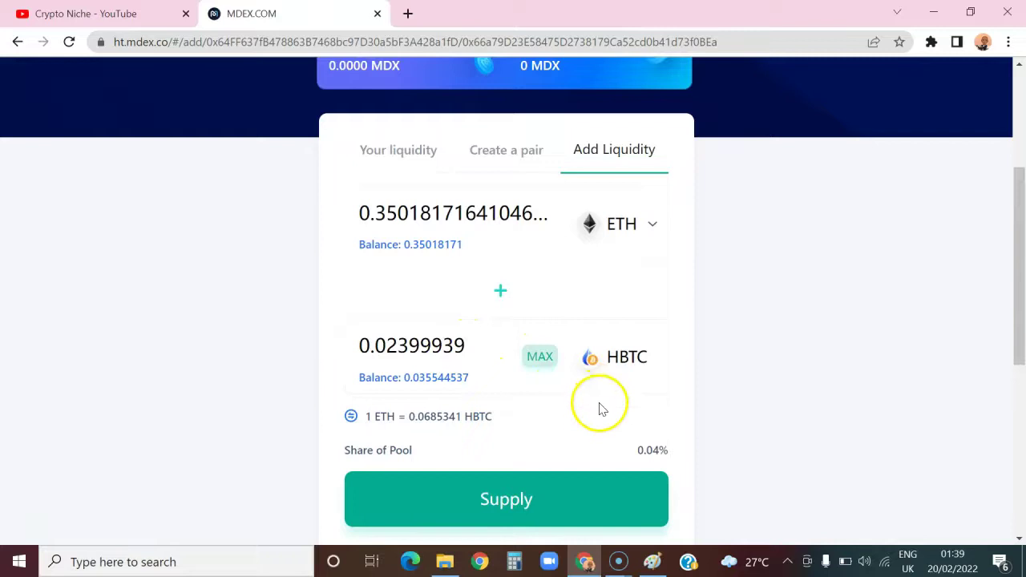
{"action": "scroll", "coordinate": [593, 408], "scroll_direction": "down", "scroll_amount": 1}
{"action": "scroll", "coordinate": [571, 365], "scroll_direction": "up", "scroll_amount": 2}
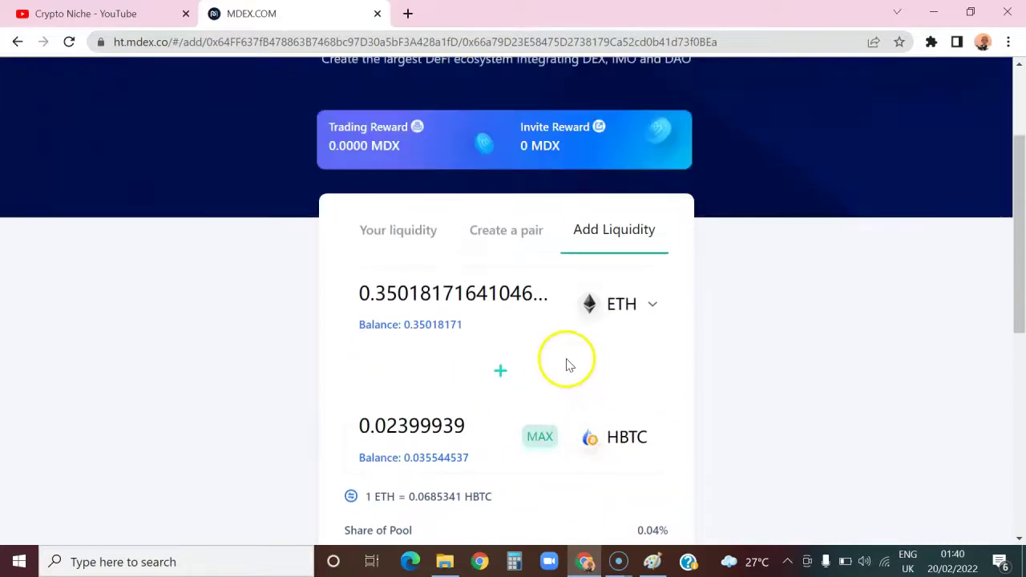
{"action": "scroll", "coordinate": [562, 362], "scroll_direction": "down", "scroll_amount": 1}
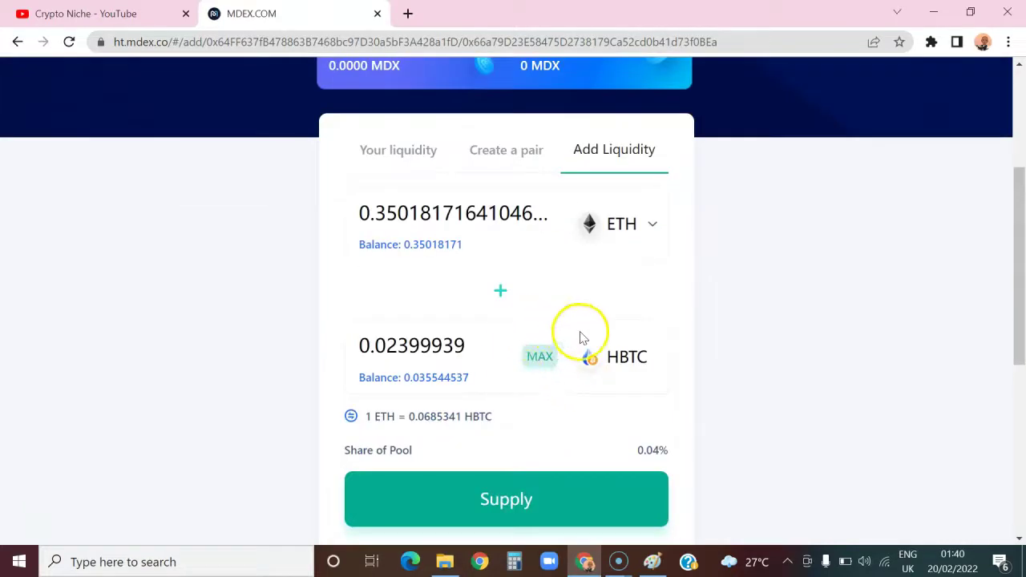
{"action": "scroll", "coordinate": [540, 311], "scroll_direction": "down", "scroll_amount": 3}
{"action": "scroll", "coordinate": [529, 304], "scroll_direction": "up", "scroll_amount": 2}
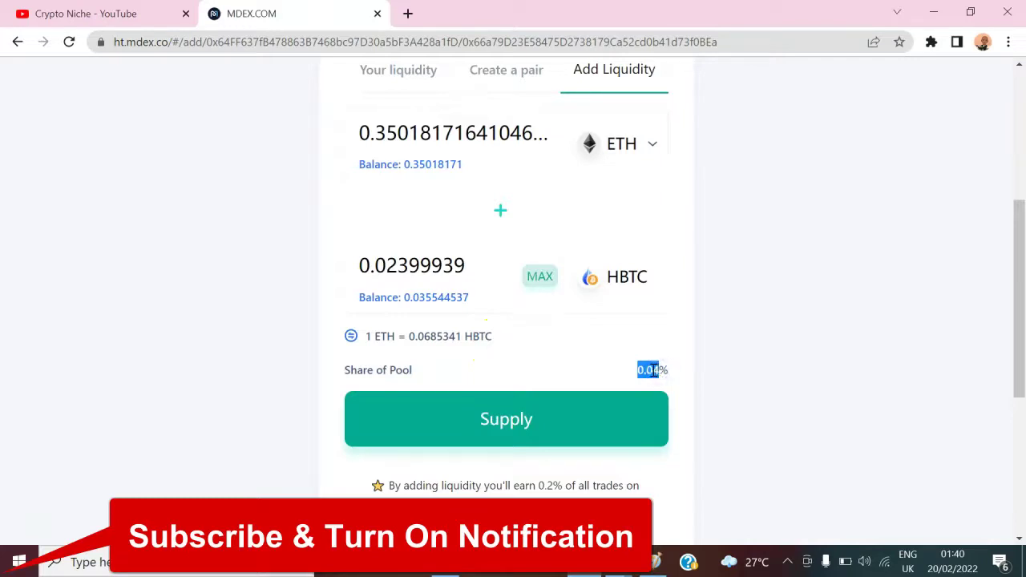
{"action": "left_click", "coordinate": [489, 368]}
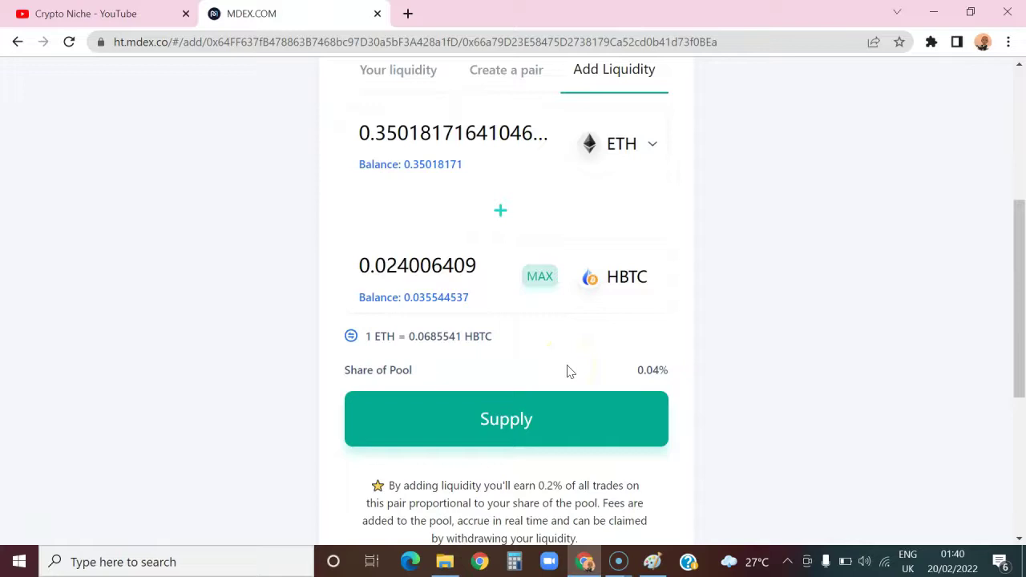
{"action": "scroll", "coordinate": [452, 246], "scroll_direction": "up", "scroll_amount": 3}
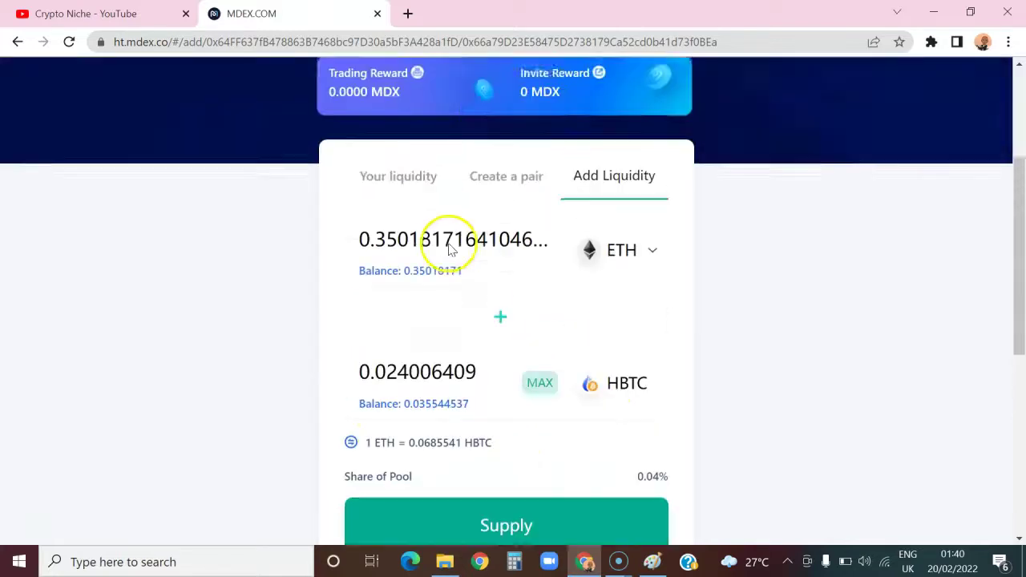
{"action": "scroll", "coordinate": [519, 401], "scroll_direction": "down", "scroll_amount": 1}
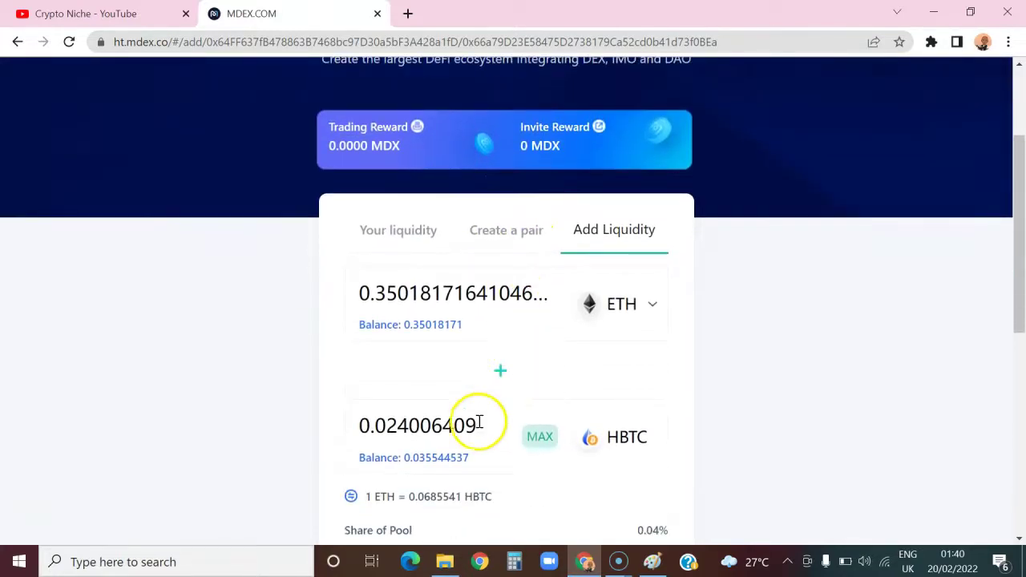
Try the maximum HBTC balance as the supplied amount
{"action": "left_click", "coordinate": [540, 436]}
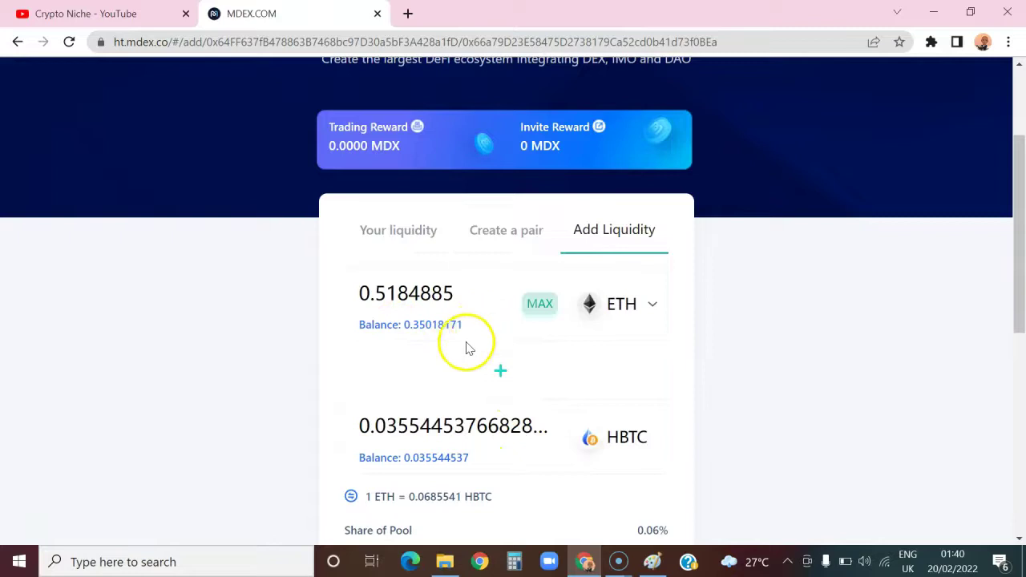
{"action": "scroll", "coordinate": [468, 348], "scroll_direction": "down", "scroll_amount": 3}
{"action": "scroll", "coordinate": [503, 311], "scroll_direction": "up", "scroll_amount": 4}
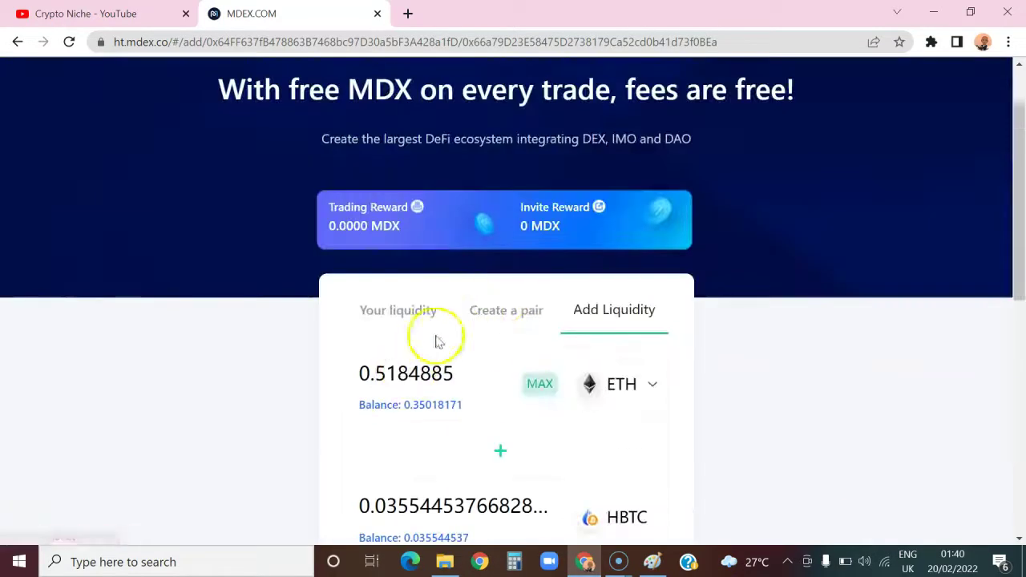
Use the maximum ETH balance as the amount and confirm supplying both tokens to the ETH/HBTC pool
{"action": "left_click", "coordinate": [550, 387]}
{"action": "scroll", "coordinate": [550, 416], "scroll_direction": "down", "scroll_amount": 2}
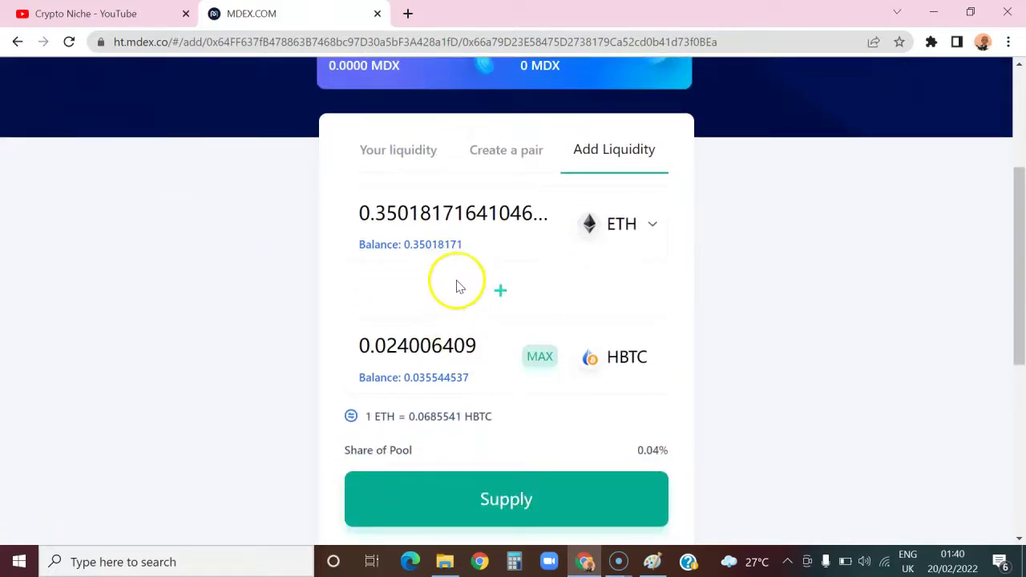
{"action": "scroll", "coordinate": [559, 455], "scroll_direction": "down", "scroll_amount": 1}
{"action": "left_click", "coordinate": [545, 428]}
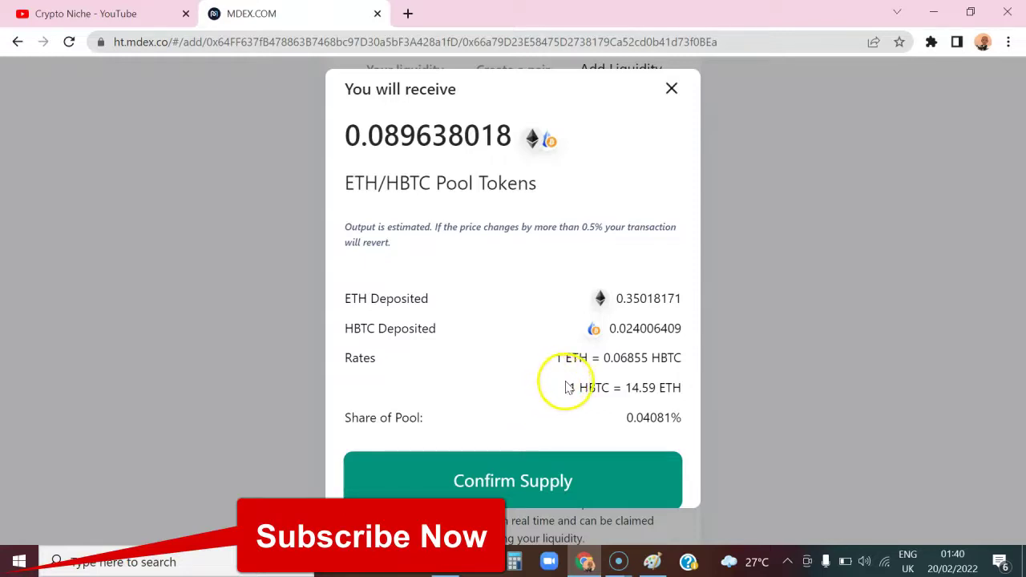
{"action": "left_click", "coordinate": [581, 476]}
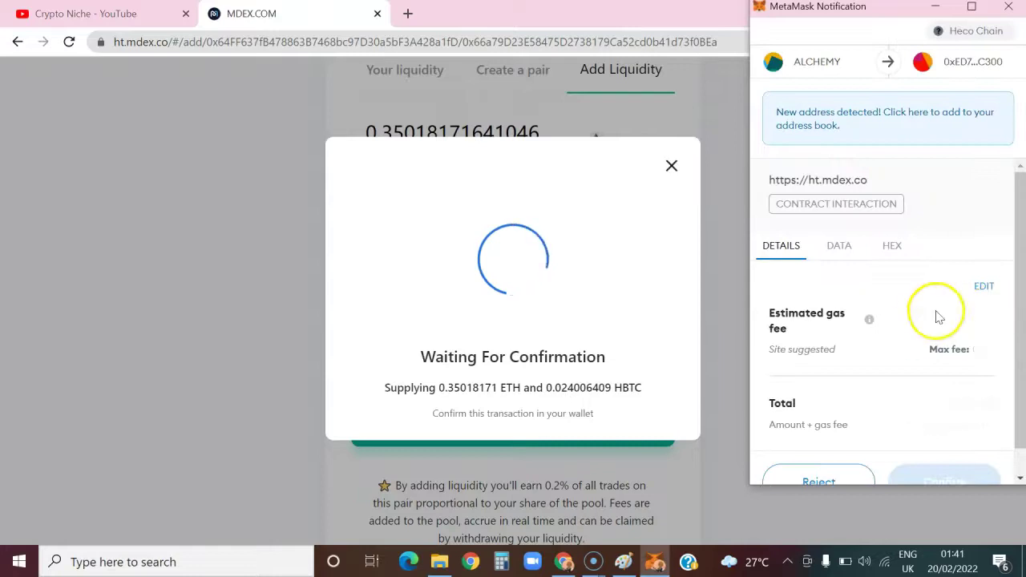
Approve the add-liquidity transaction in the MetaMask window and dismiss the submission dialog and wallet notification
{"action": "left_click_drag", "start_coordinate": [1020, 355], "coordinate": [1020, 391]}
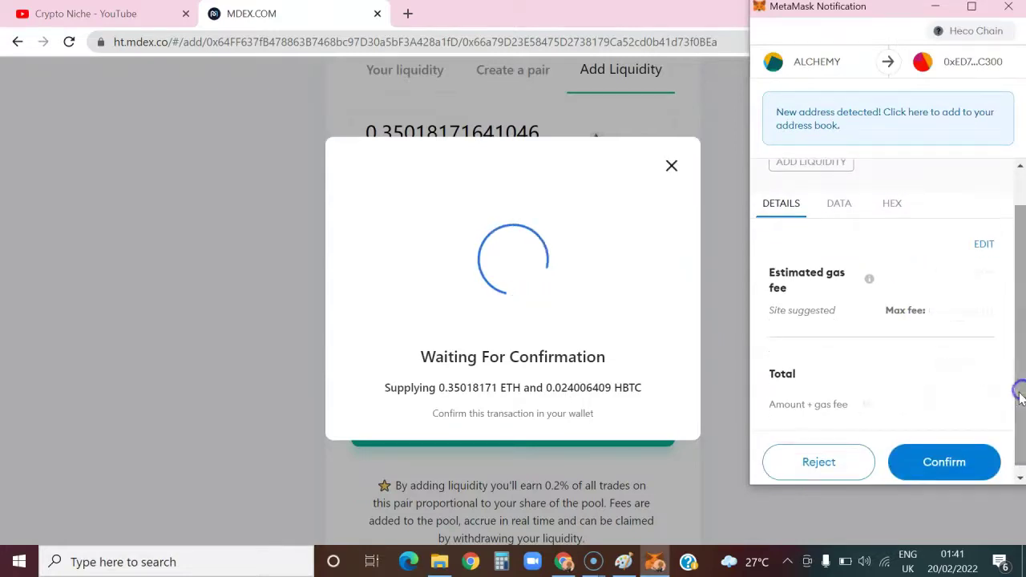
{"action": "scroll", "coordinate": [906, 345], "scroll_direction": "down", "scroll_amount": 1}
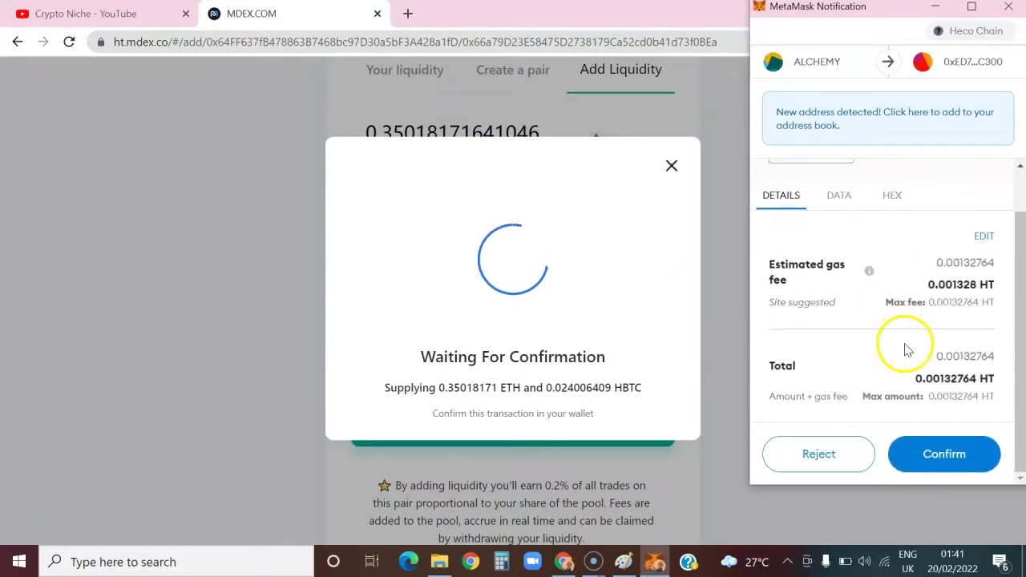
{"action": "left_click", "coordinate": [952, 455]}
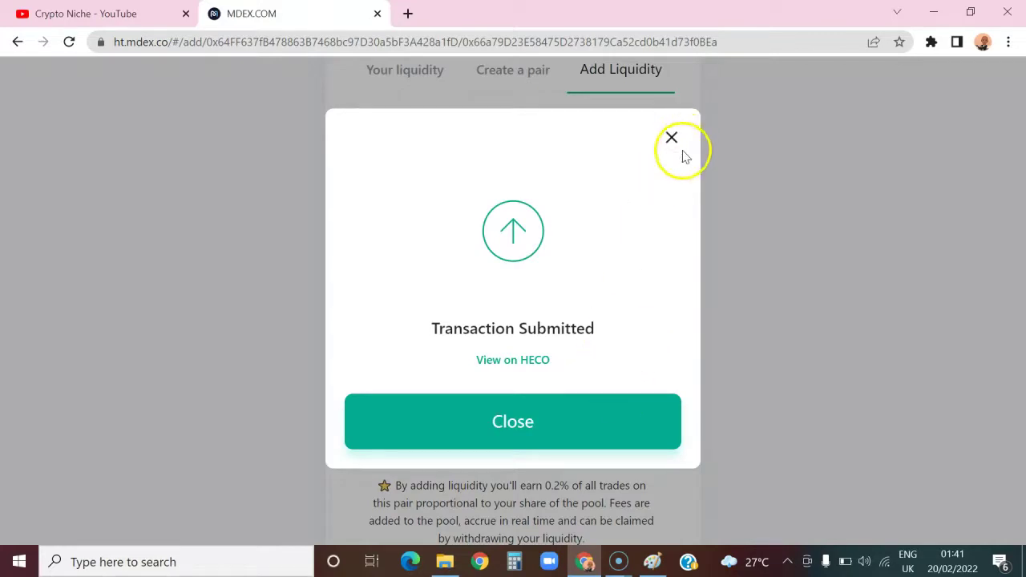
{"action": "left_click", "coordinate": [577, 423]}
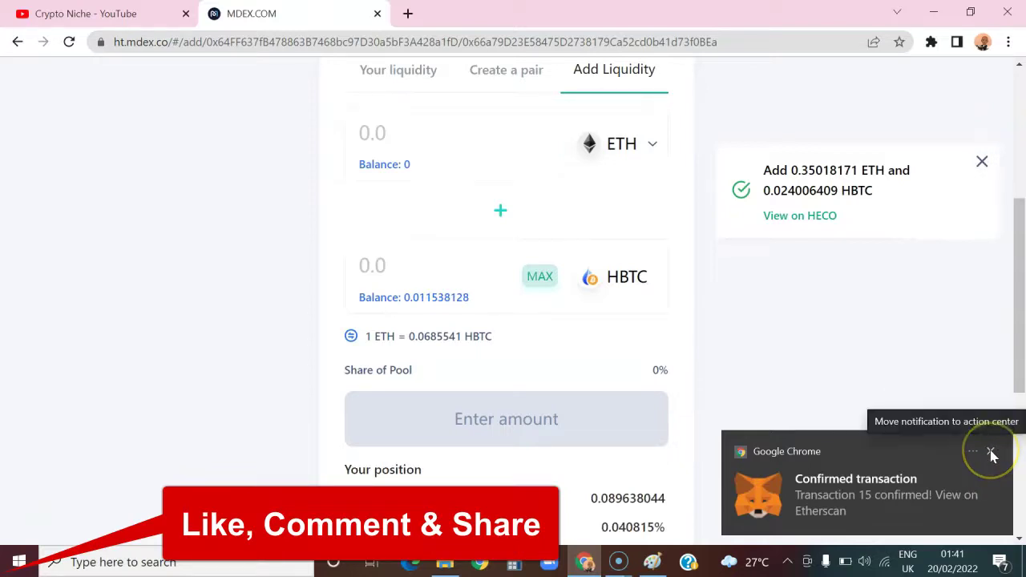
{"action": "left_click", "coordinate": [991, 453]}
View the add-liquidity transaction on the HECO explorer in a new tab and return to the MDEX page
{"action": "right_click", "coordinate": [823, 217]}
{"action": "left_click", "coordinate": [856, 226]}
{"action": "left_click", "coordinate": [485, 10]}
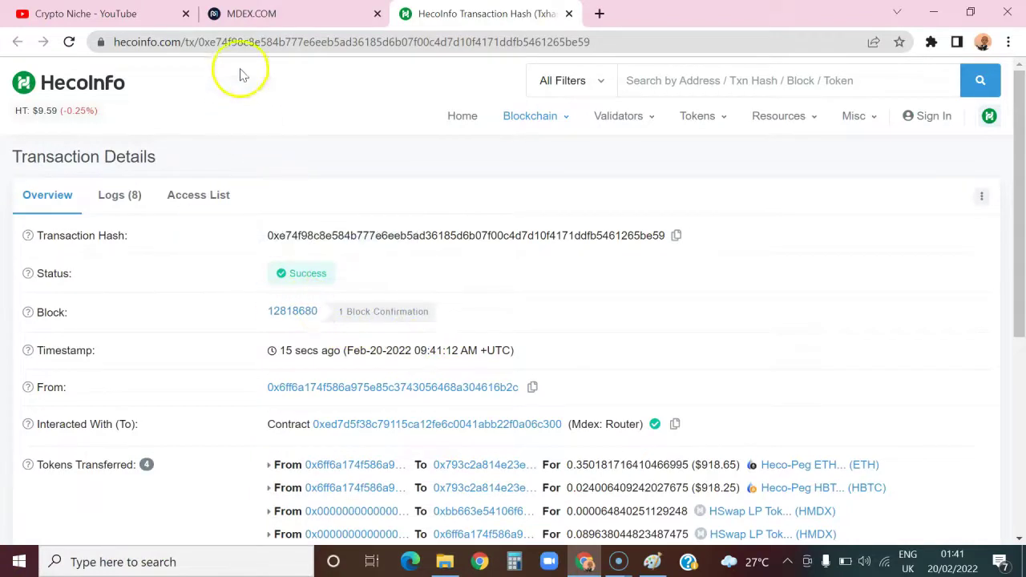
{"action": "left_click", "coordinate": [271, 20]}
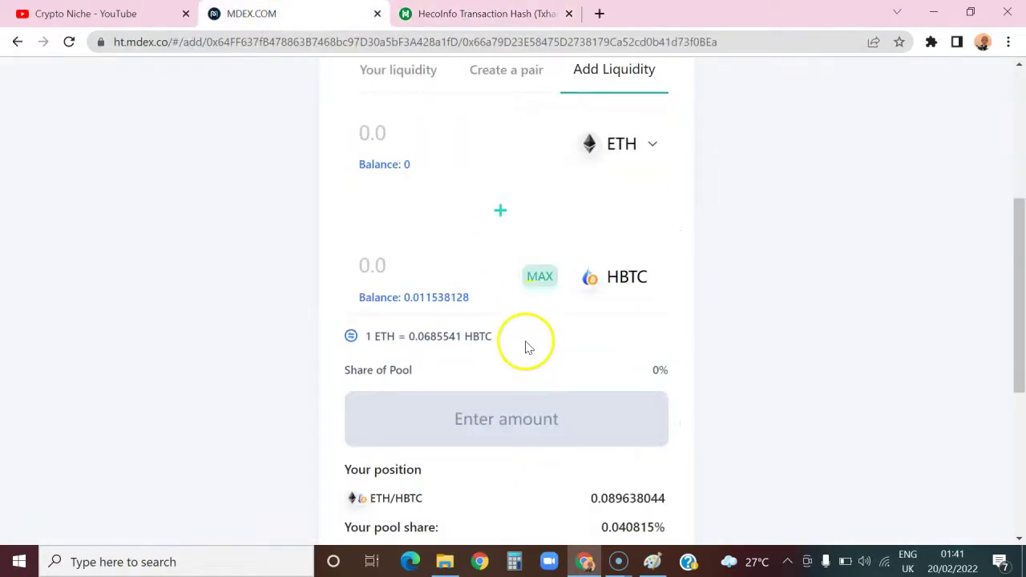
Examine the ETH/HBTC position, pool share and deposited token amounts below the Add Liquidity form
{"action": "scroll", "coordinate": [524, 345], "scroll_direction": "up", "scroll_amount": 3}
{"action": "scroll", "coordinate": [527, 347], "scroll_direction": "down", "scroll_amount": 3}
{"action": "scroll", "coordinate": [537, 380], "scroll_direction": "down", "scroll_amount": 2}
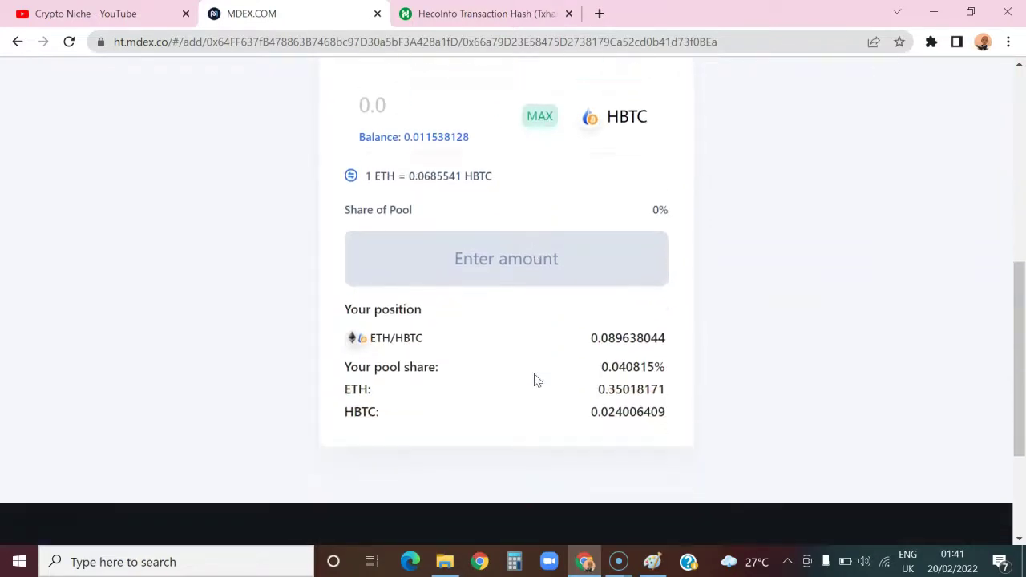
{"action": "scroll", "coordinate": [529, 377], "scroll_direction": "up", "scroll_amount": 2}
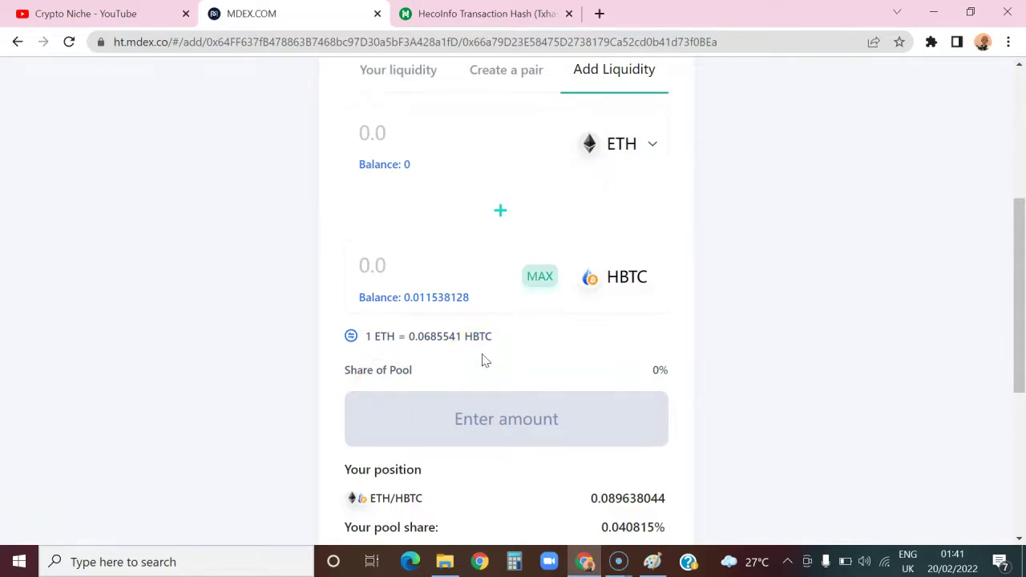
{"action": "scroll", "coordinate": [482, 361], "scroll_direction": "up", "scroll_amount": 2}
{"action": "scroll", "coordinate": [482, 361], "scroll_direction": "down", "scroll_amount": 2}
{"action": "left_click", "coordinate": [514, 368]}
{"action": "scroll", "coordinate": [485, 413], "scroll_direction": "down", "scroll_amount": 2}
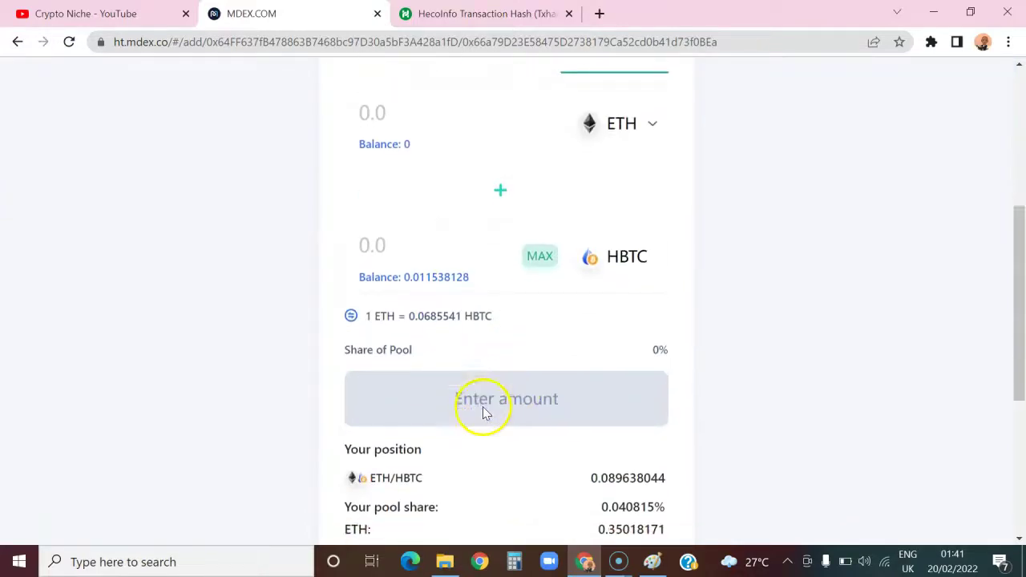
{"action": "scroll", "coordinate": [513, 377], "scroll_direction": "up", "scroll_amount": 2}
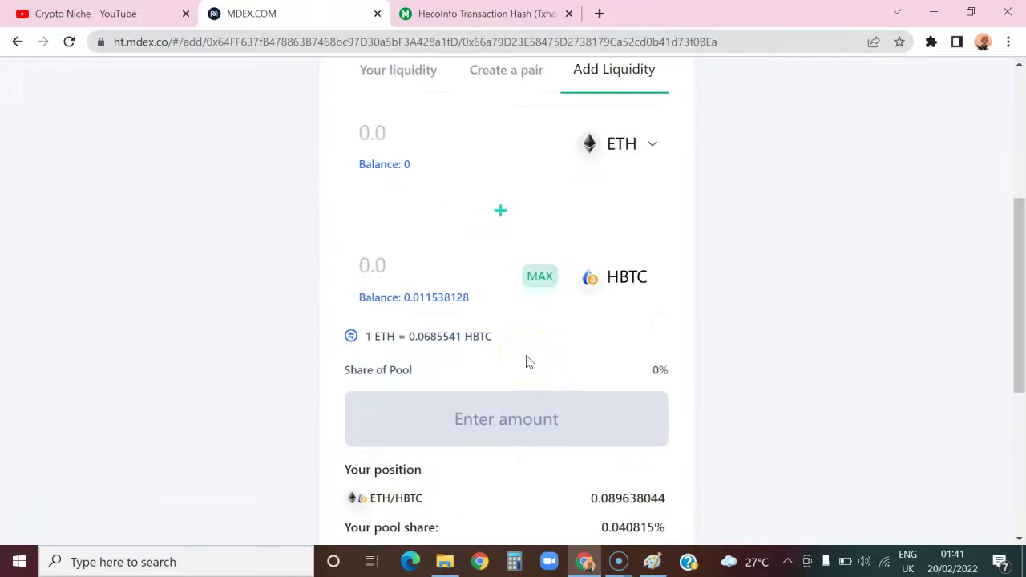
{"action": "scroll", "coordinate": [526, 362], "scroll_direction": "down", "scroll_amount": 2}
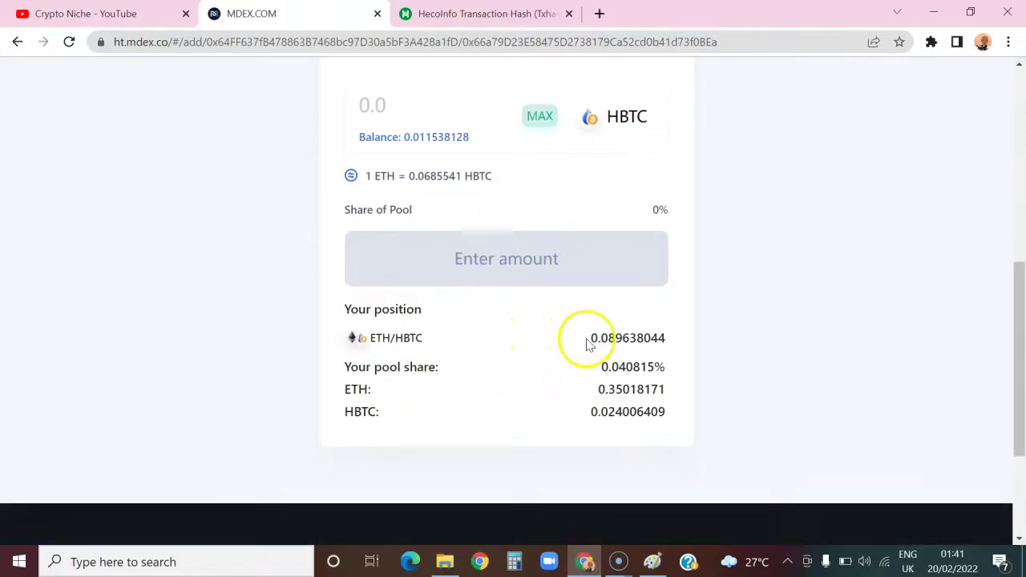
{"action": "left_click_drag", "start_coordinate": [589, 338], "coordinate": [678, 357]}
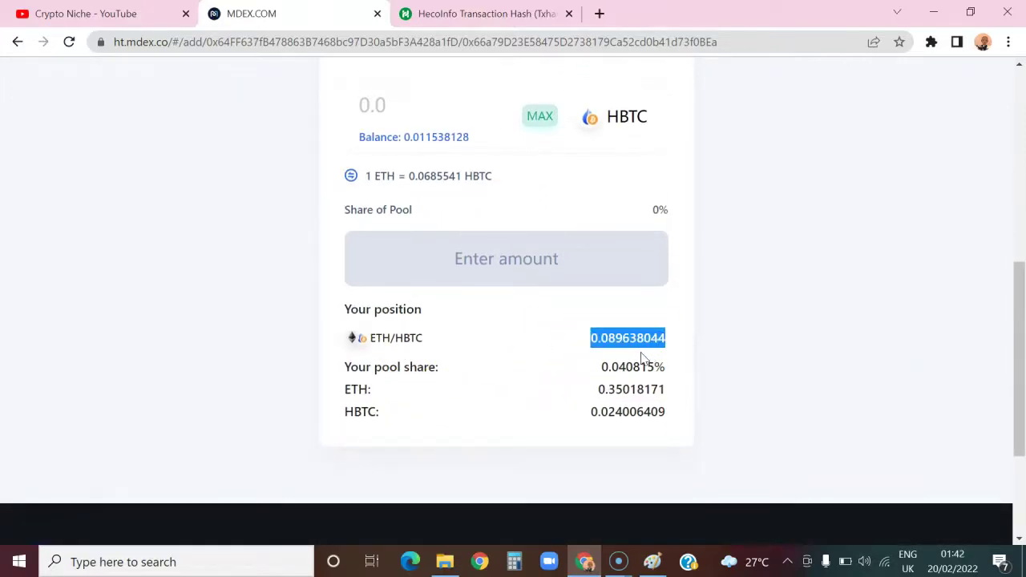
{"action": "mouse_move", "coordinate": [609, 366]}
{"action": "left_mouse_down"}
{"action": "mouse_move", "coordinate": [641, 390]}
{"action": "mouse_move", "coordinate": [624, 365]}
{"action": "left_mouse_up"}
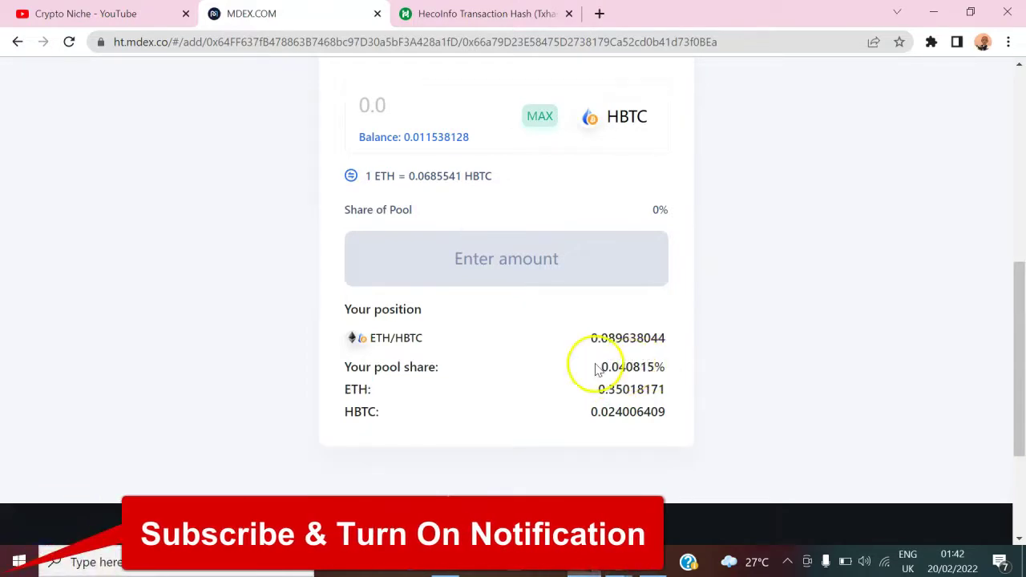
View Your liquidity on the Pool page and go to the Liquidity page, checking its Single and LP lists
{"action": "scroll", "coordinate": [377, 389], "scroll_direction": "up", "scroll_amount": 6}
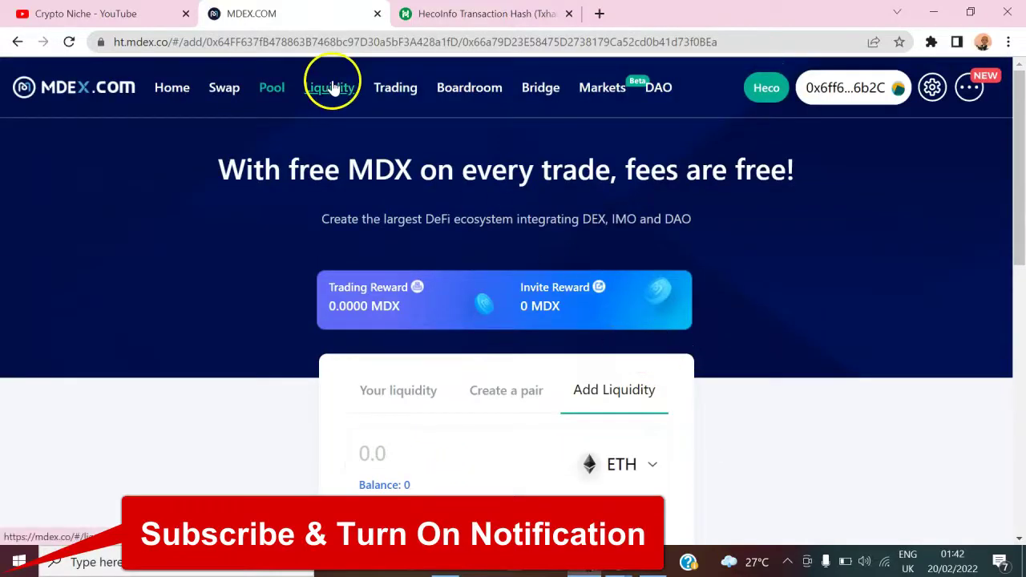
{"action": "left_click", "coordinate": [273, 88]}
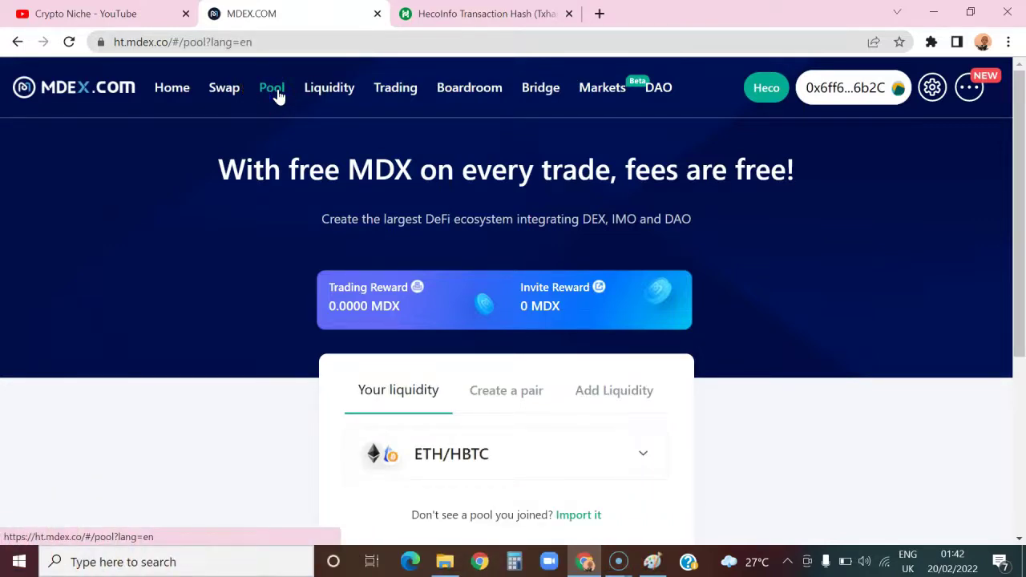
{"action": "left_click", "coordinate": [312, 100]}
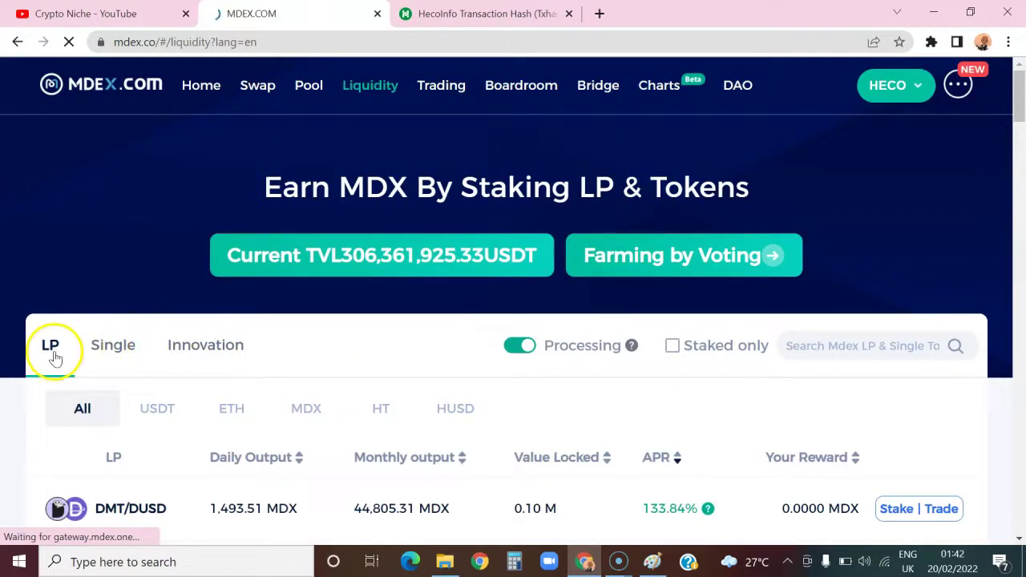
{"action": "left_click", "coordinate": [110, 352]}
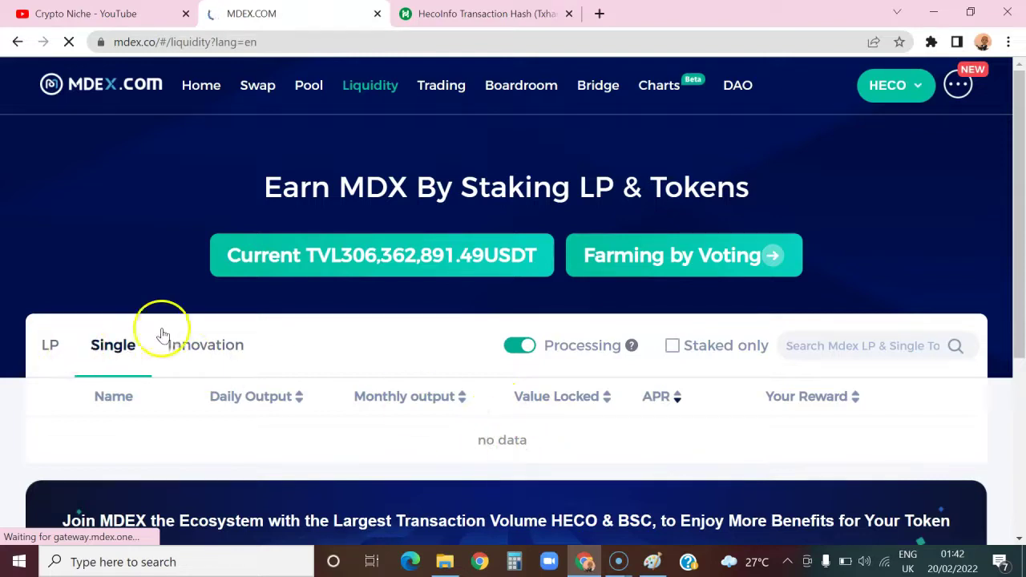
{"action": "left_click", "coordinate": [50, 346]}
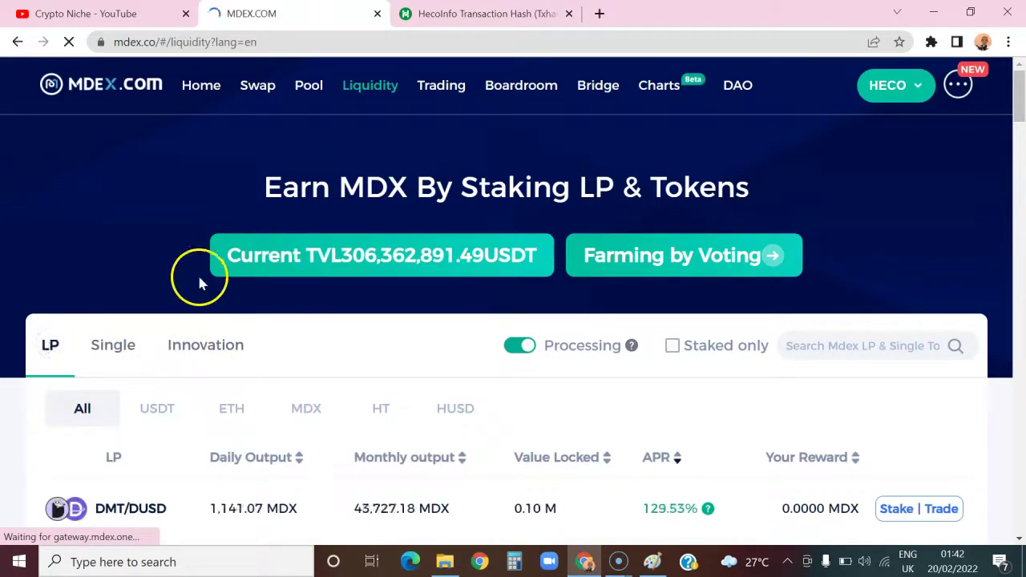
Filter the LP list to ETH pairs and open the staking page for ETH/HBTC
{"action": "scroll", "coordinate": [186, 279], "scroll_direction": "down", "scroll_amount": 1}
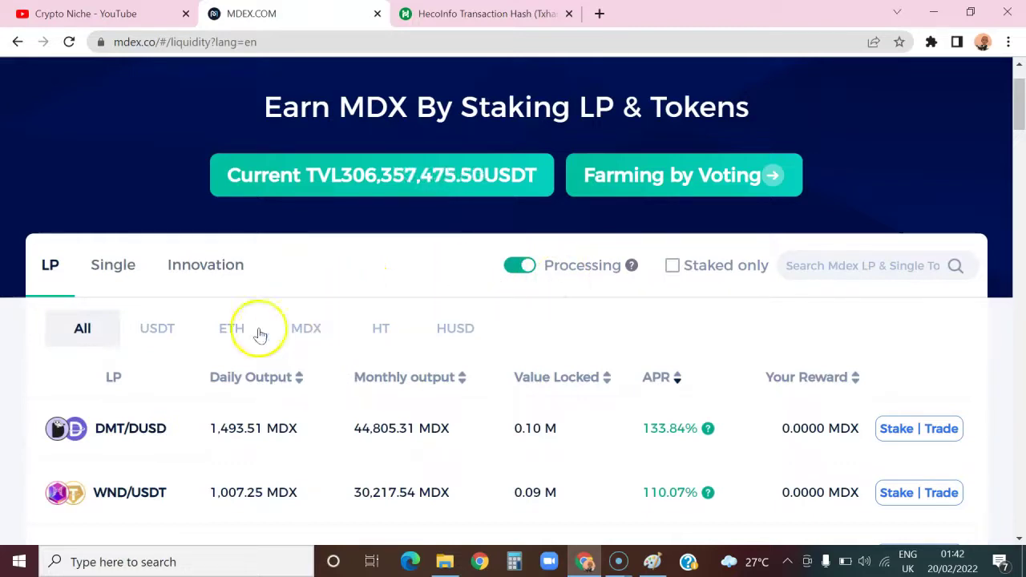
{"action": "left_click", "coordinate": [228, 330]}
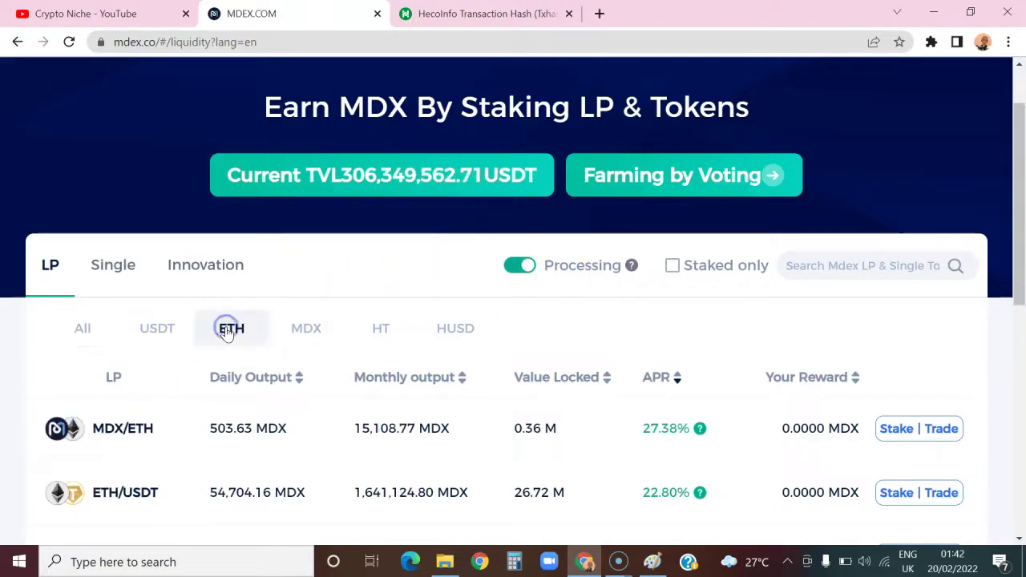
{"action": "scroll", "coordinate": [229, 348], "scroll_direction": "down", "scroll_amount": 2}
{"action": "scroll", "coordinate": [227, 348], "scroll_direction": "down", "scroll_amount": 1}
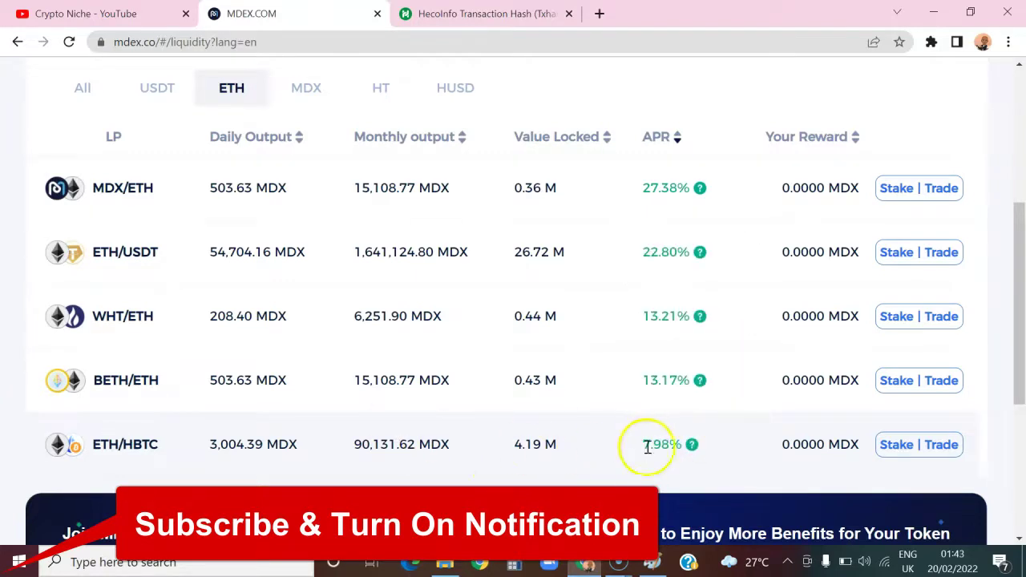
{"action": "mouse_move", "coordinate": [691, 445]}
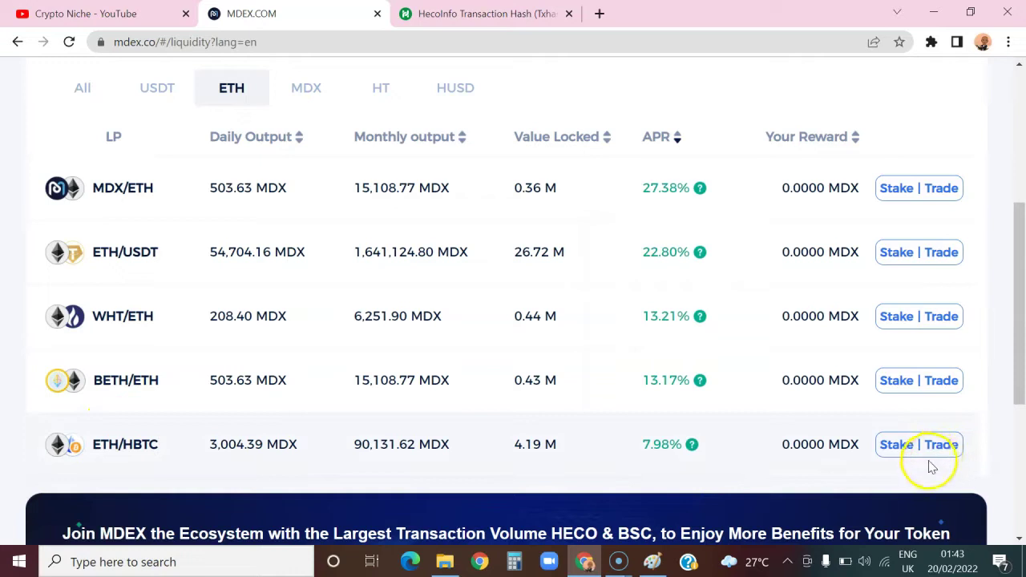
{"action": "left_click", "coordinate": [895, 454]}
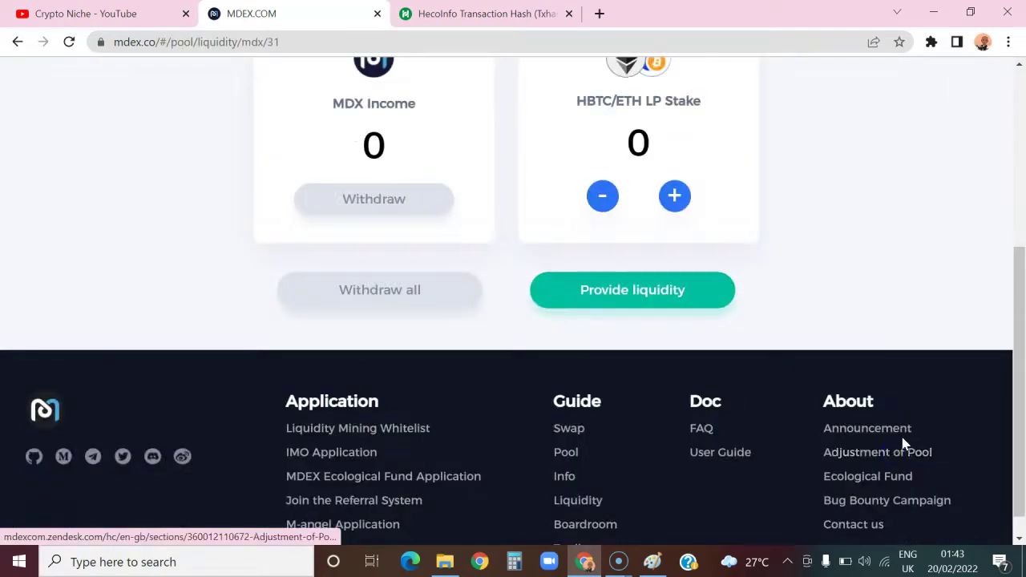
{"action": "scroll", "coordinate": [724, 339], "scroll_direction": "up", "scroll_amount": 3}
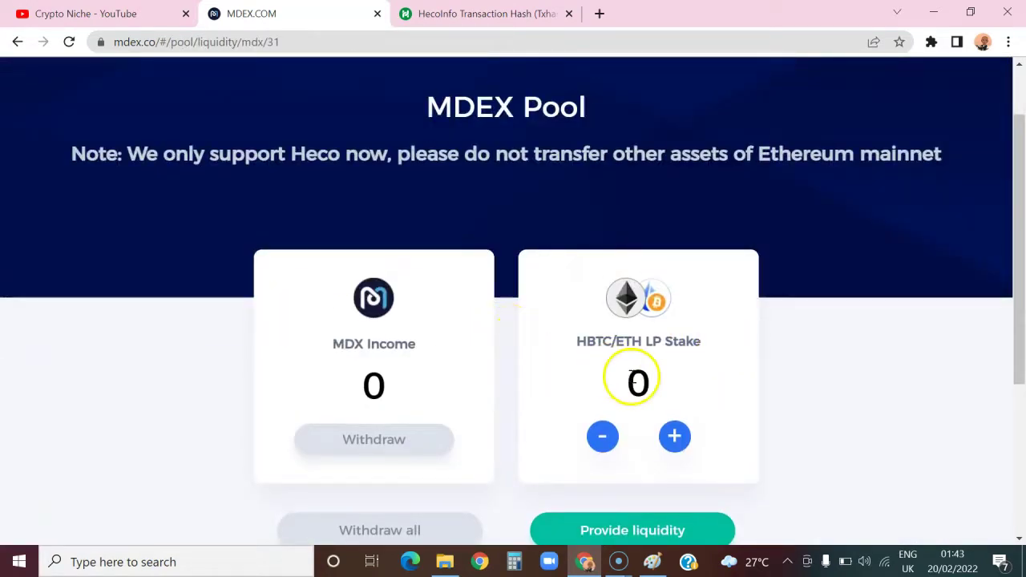
Deposit the maximum HBTC/ETH LP balance into the stake
{"action": "left_click", "coordinate": [675, 436]}
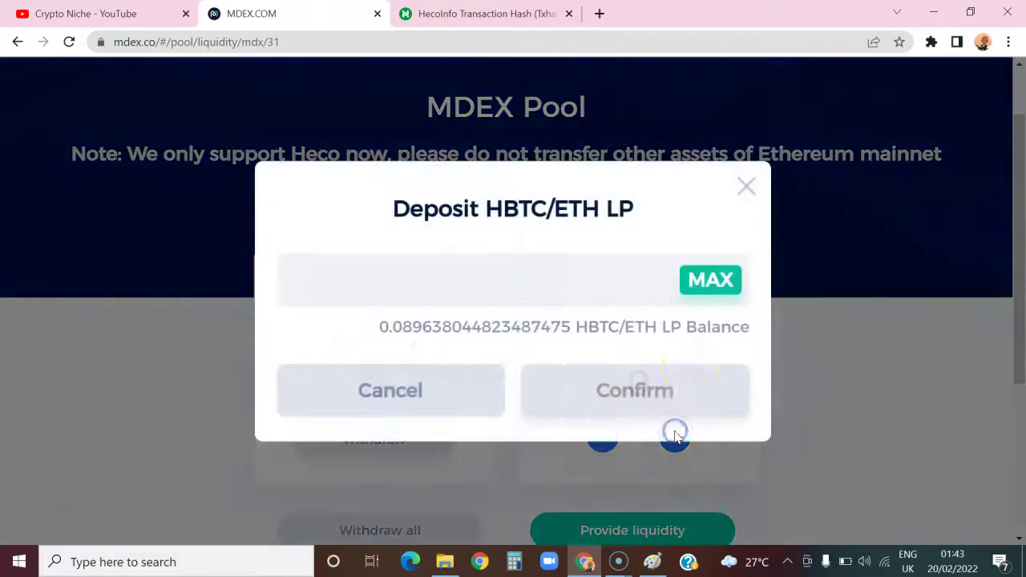
{"action": "left_click", "coordinate": [712, 282]}
{"action": "left_click", "coordinate": [625, 394]}
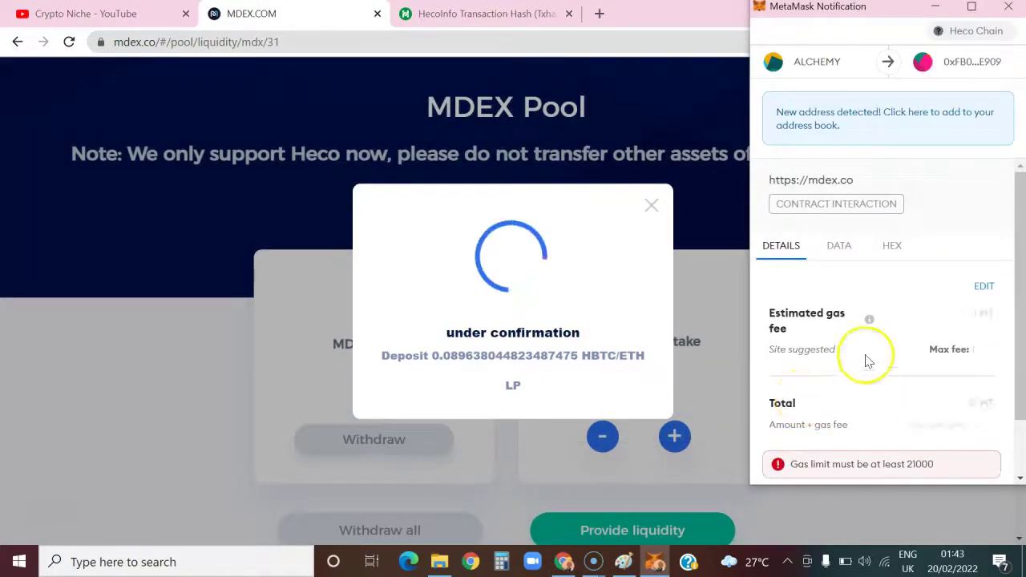
Approve the LP deposit transaction in the MetaMask window and dismiss the wallet notification and deposit dialog
{"action": "scroll", "coordinate": [874, 362], "scroll_direction": "down", "scroll_amount": 1}
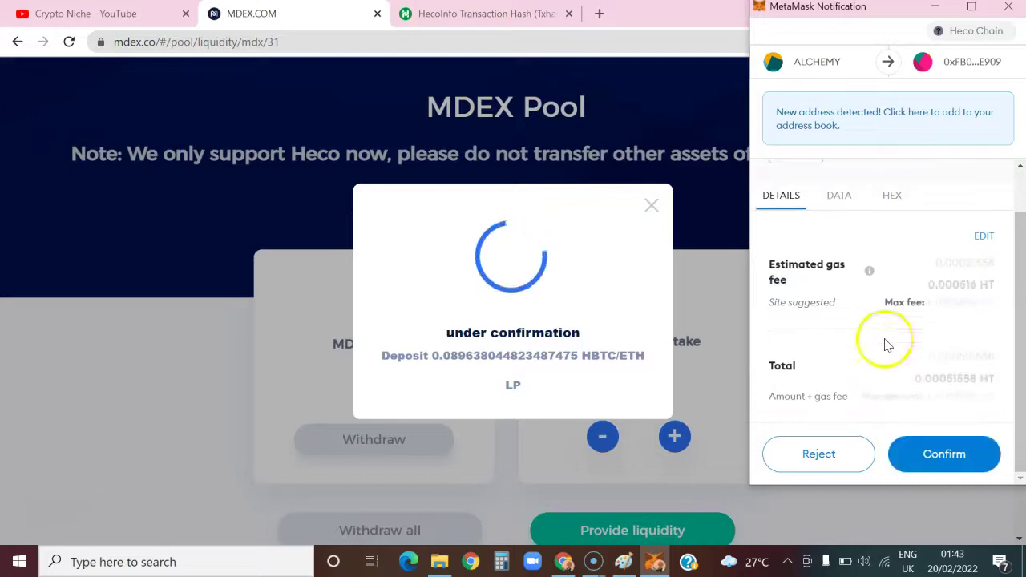
{"action": "left_click", "coordinate": [958, 454]}
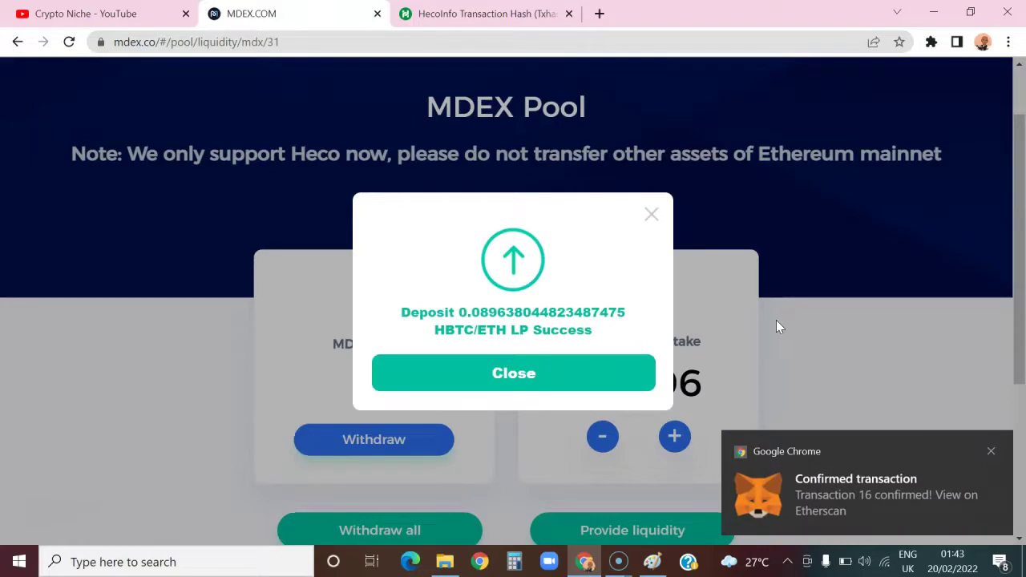
{"action": "left_click", "coordinate": [991, 451]}
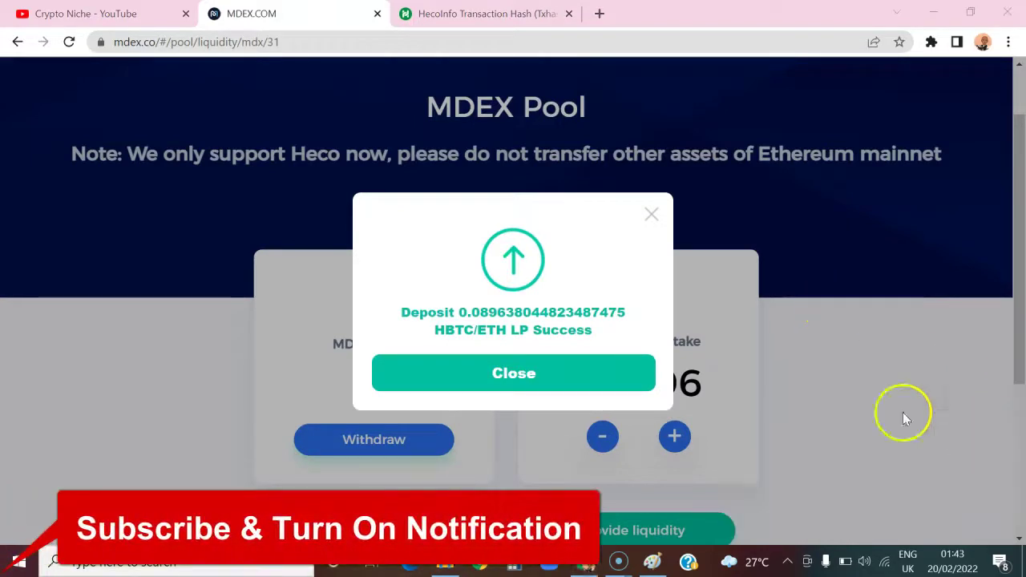
{"action": "left_click", "coordinate": [500, 372]}
{"action": "scroll", "coordinate": [504, 373], "scroll_direction": "down", "scroll_amount": 2}
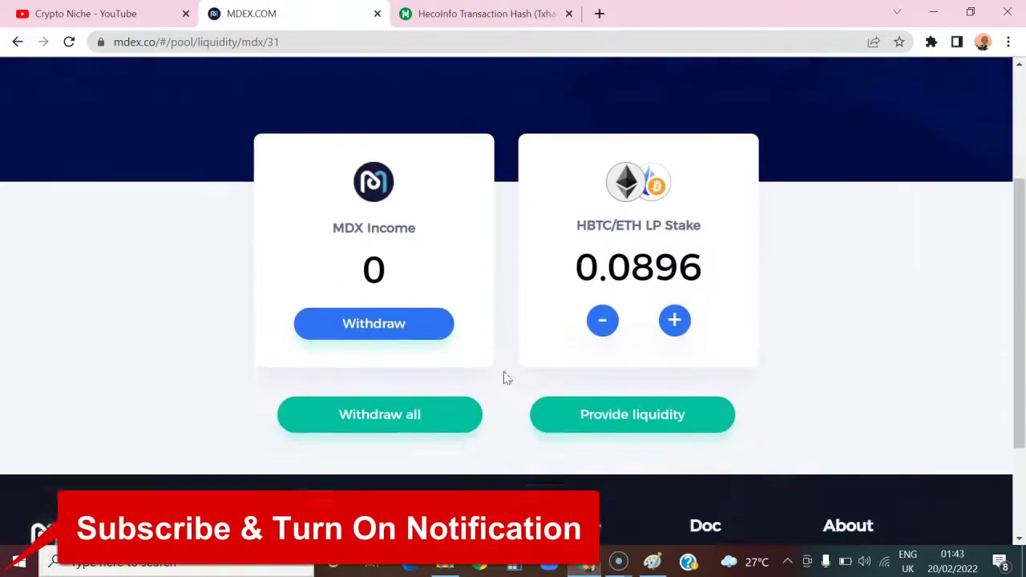
Reload the HBTC/ETH staking page and check its MDX income and LP stake
{"action": "scroll", "coordinate": [506, 355], "scroll_direction": "up", "scroll_amount": 1}
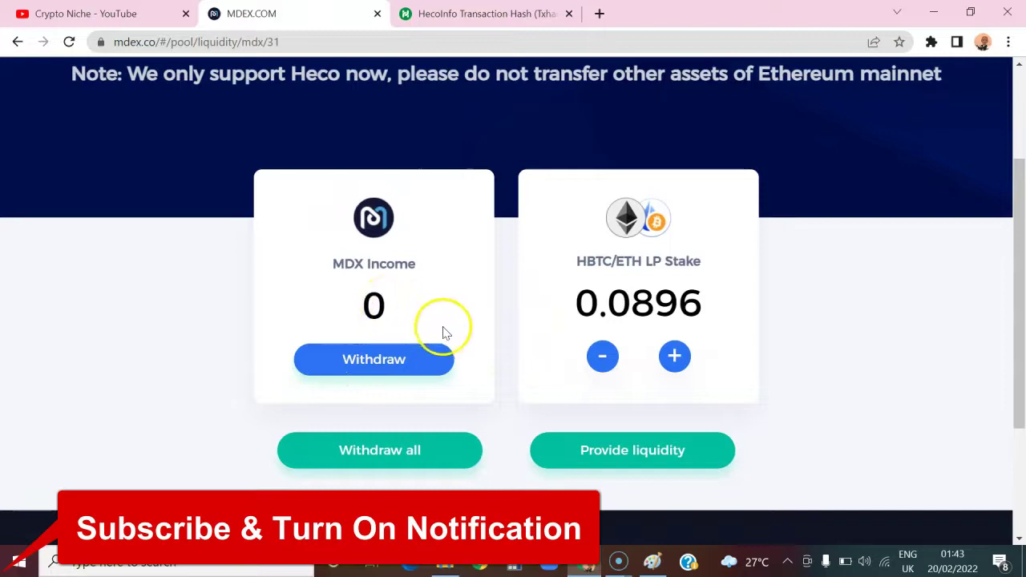
{"action": "scroll", "coordinate": [414, 319], "scroll_direction": "up", "scroll_amount": 2}
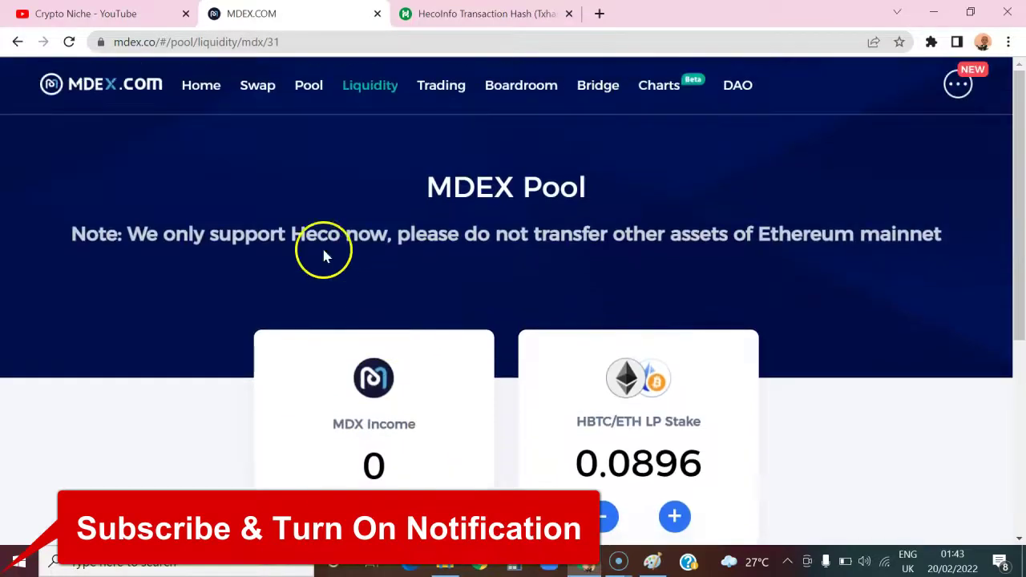
{"action": "left_click", "coordinate": [69, 42]}
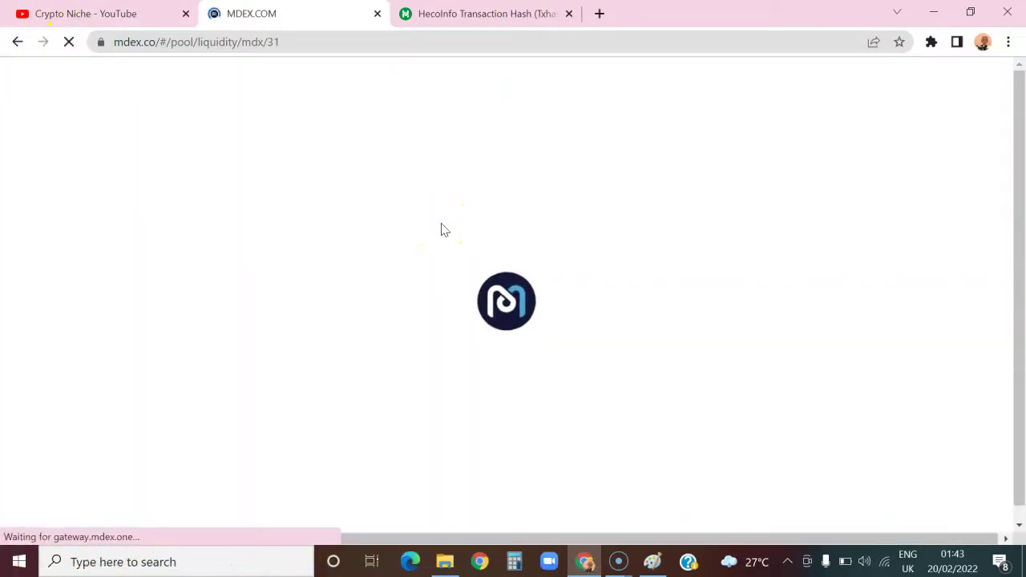
{"action": "scroll", "coordinate": [443, 223], "scroll_direction": "down", "scroll_amount": 1}
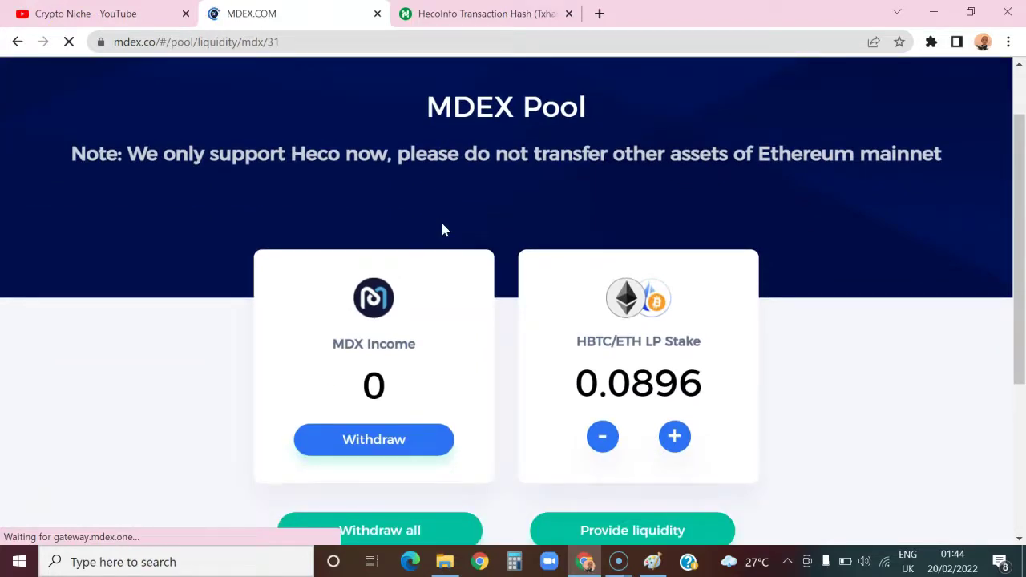
{"action": "scroll", "coordinate": [443, 228], "scroll_direction": "down", "scroll_amount": 1}
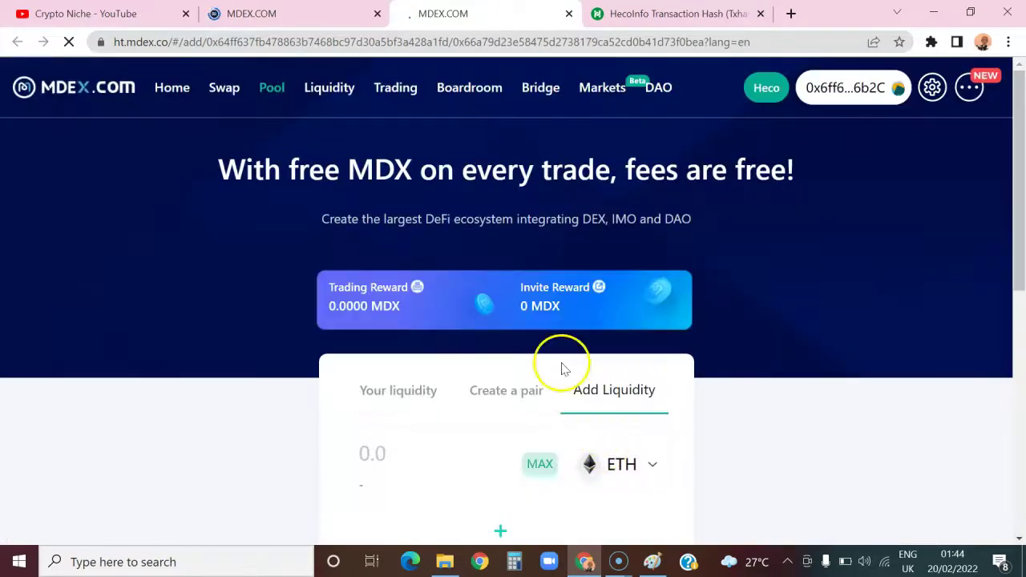
Leave the Add Liquidity page, return to the LP list on the Liquidity page and filter it to staked pairs only
{"action": "left_click", "coordinate": [252, 15]}
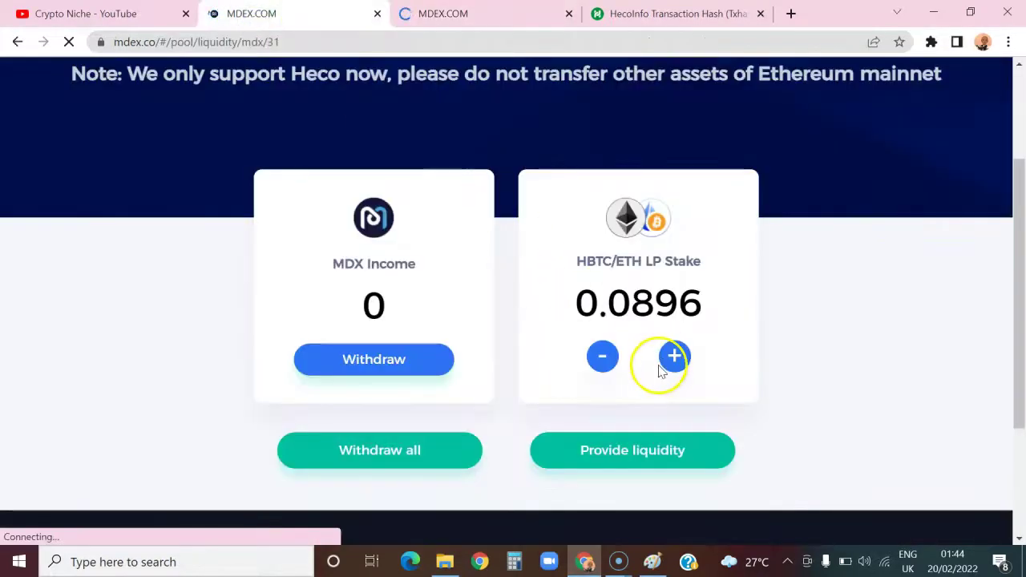
{"action": "scroll", "coordinate": [393, 320], "scroll_direction": "up", "scroll_amount": 2}
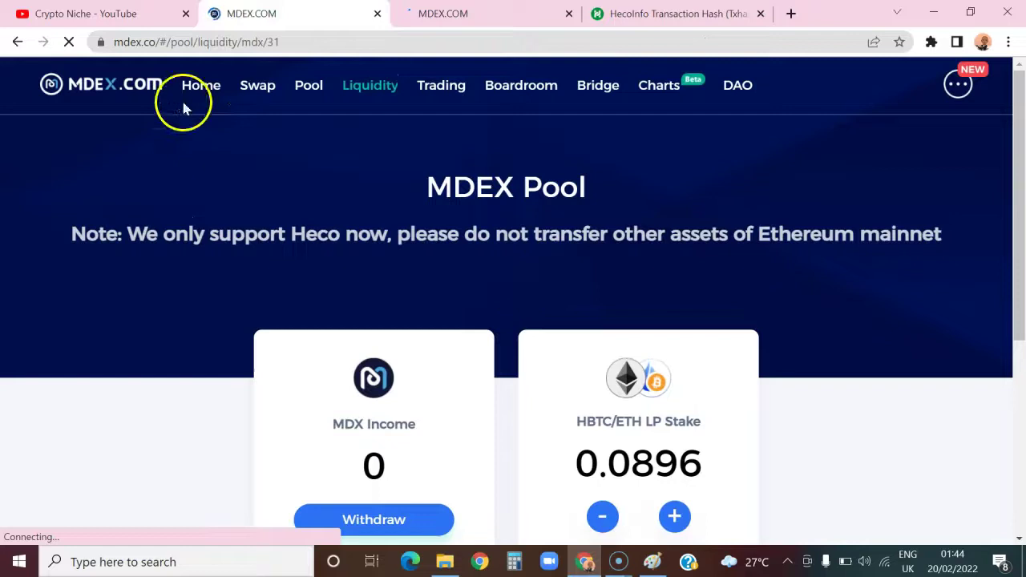
{"action": "left_click", "coordinate": [17, 41]}
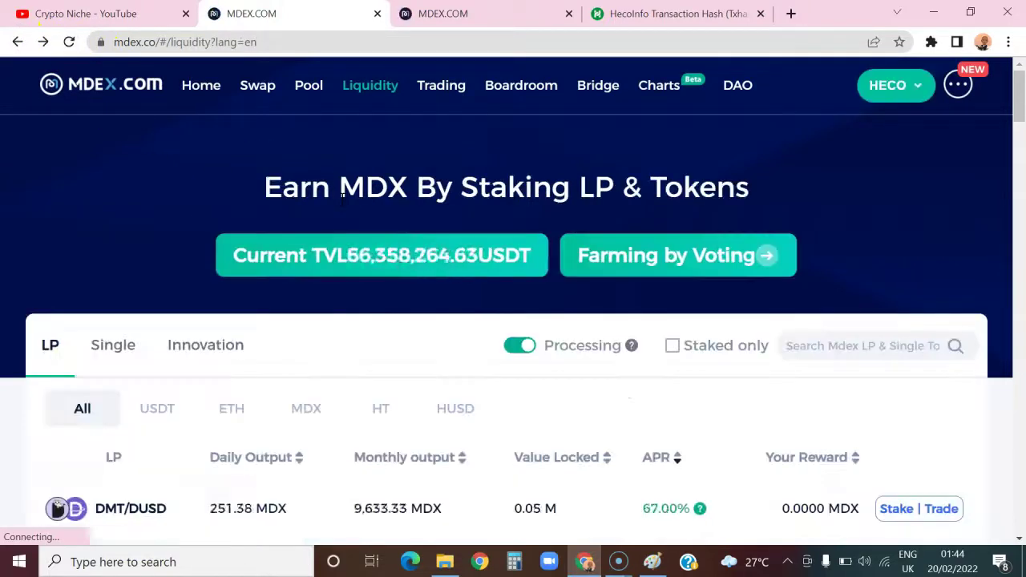
{"action": "scroll", "coordinate": [513, 272], "scroll_direction": "down", "scroll_amount": 3}
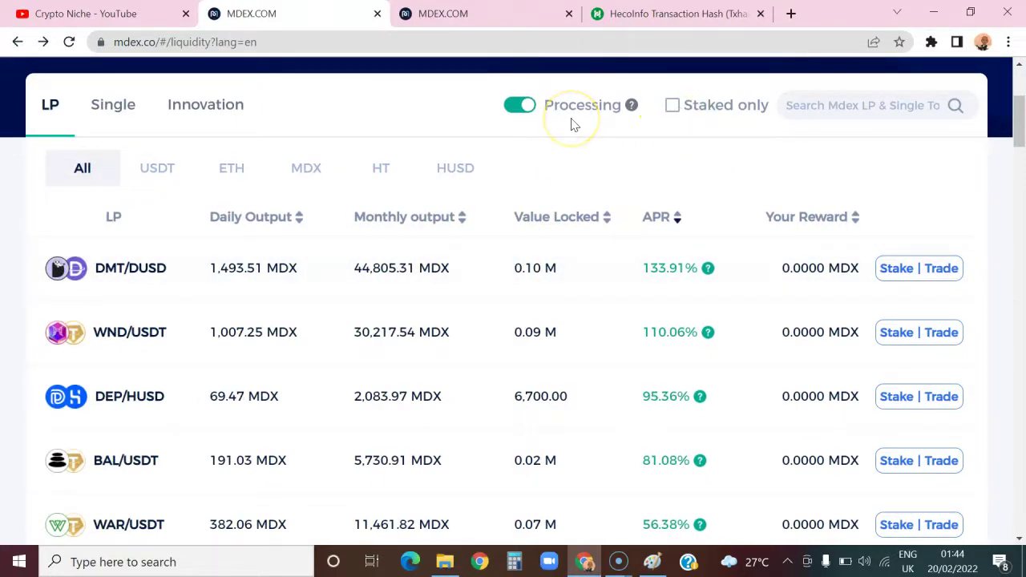
{"action": "left_click", "coordinate": [670, 106]}
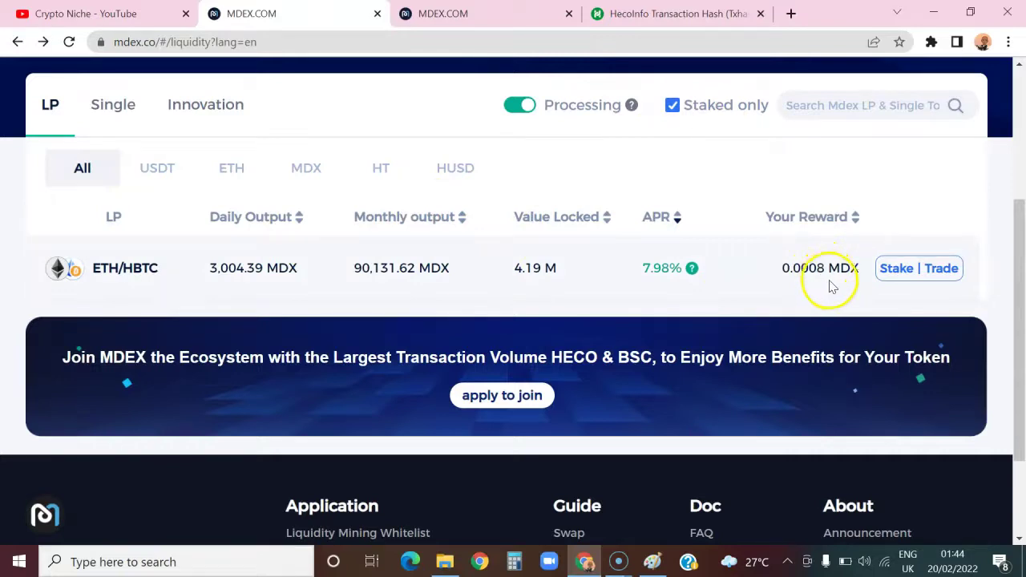
Examine the ETH/HBTC row's value locked and accrued MDX reward, highlighting the figures
{"action": "left_click_drag", "start_coordinate": [825, 268], "coordinate": [766, 267]}
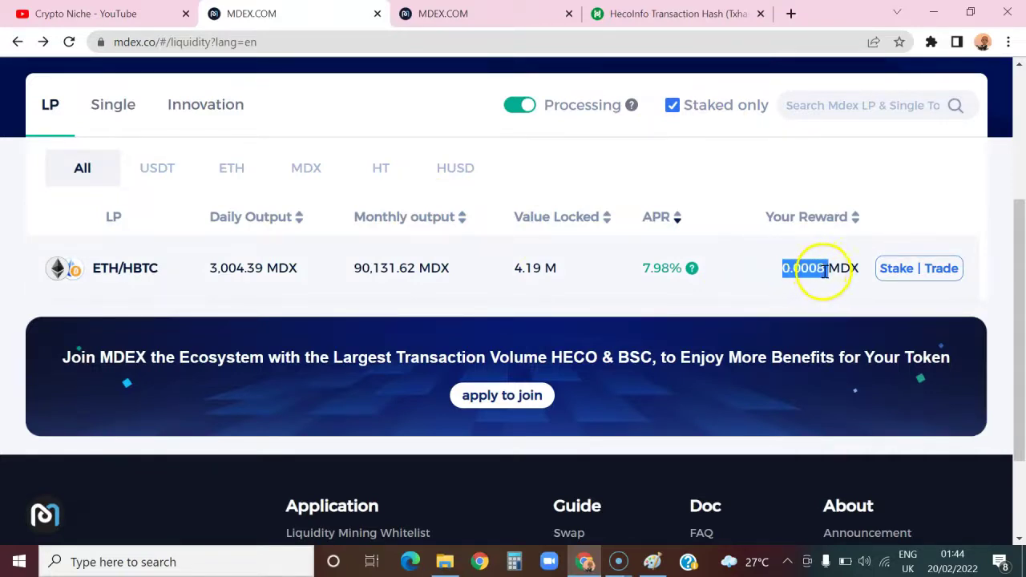
{"action": "left_click", "coordinate": [860, 157]}
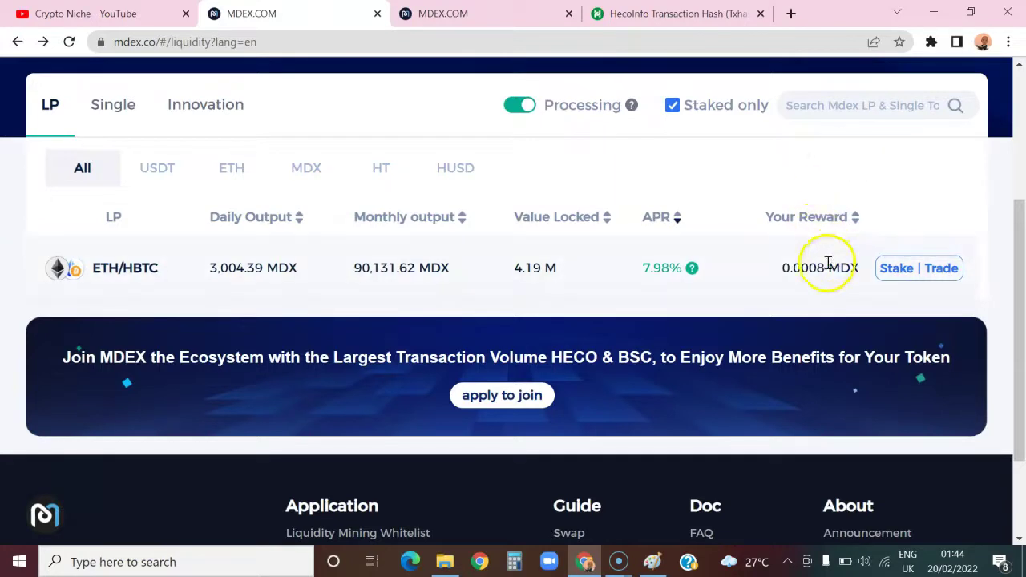
{"action": "left_click_drag", "start_coordinate": [826, 271], "coordinate": [751, 276]}
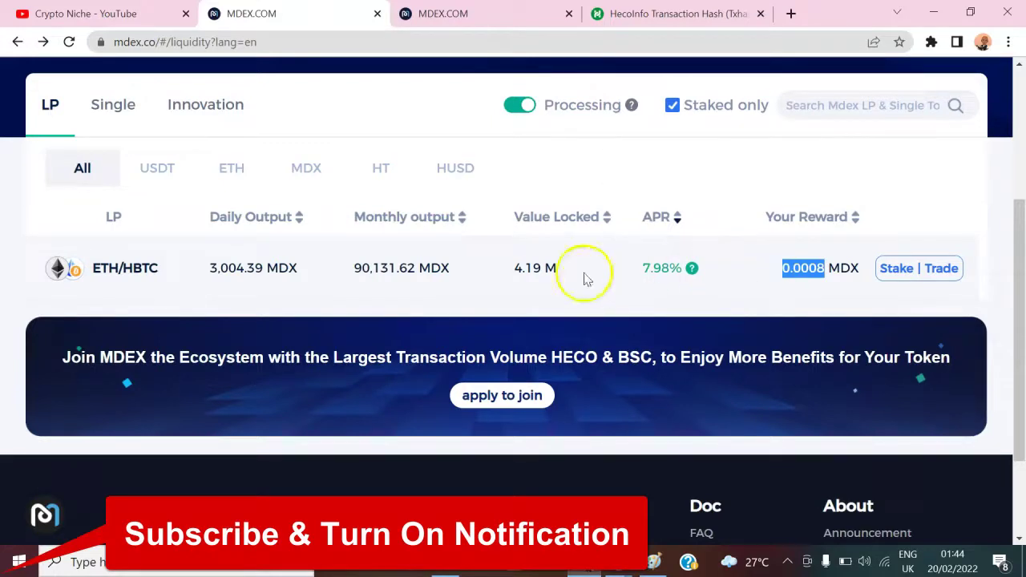
{"action": "left_click", "coordinate": [542, 267]}
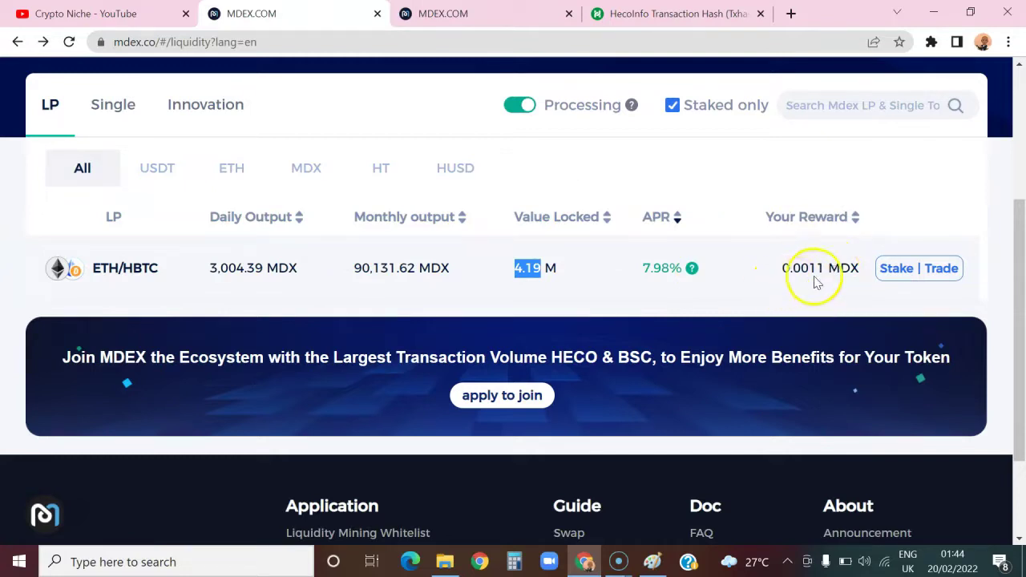
{"action": "left_click_drag", "start_coordinate": [824, 268], "coordinate": [770, 267]}
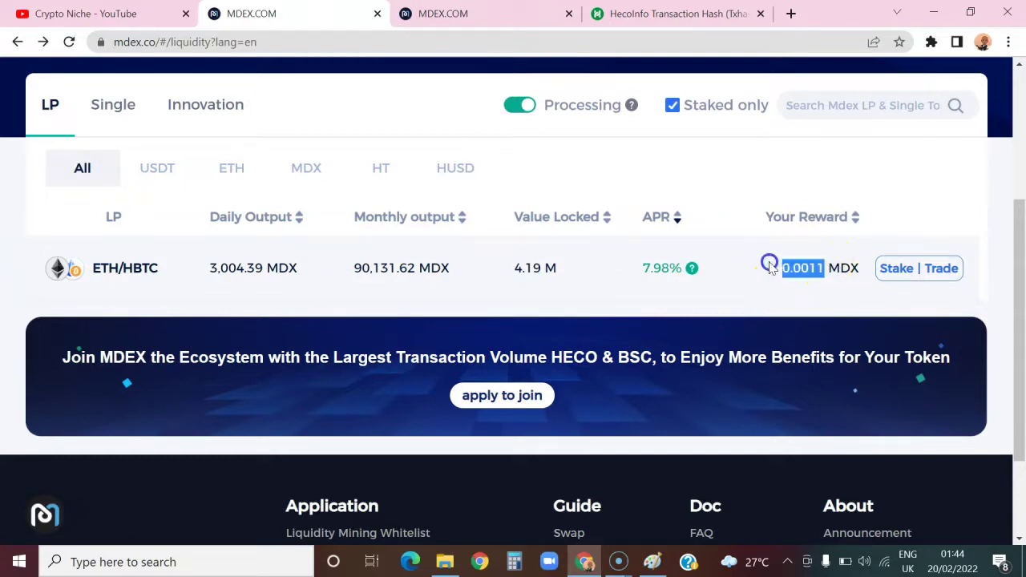
Look over the Liquidity page once more and switch to the Crypto Niche YouTube channel page
{"action": "scroll", "coordinate": [636, 291], "scroll_direction": "up", "scroll_amount": 3}
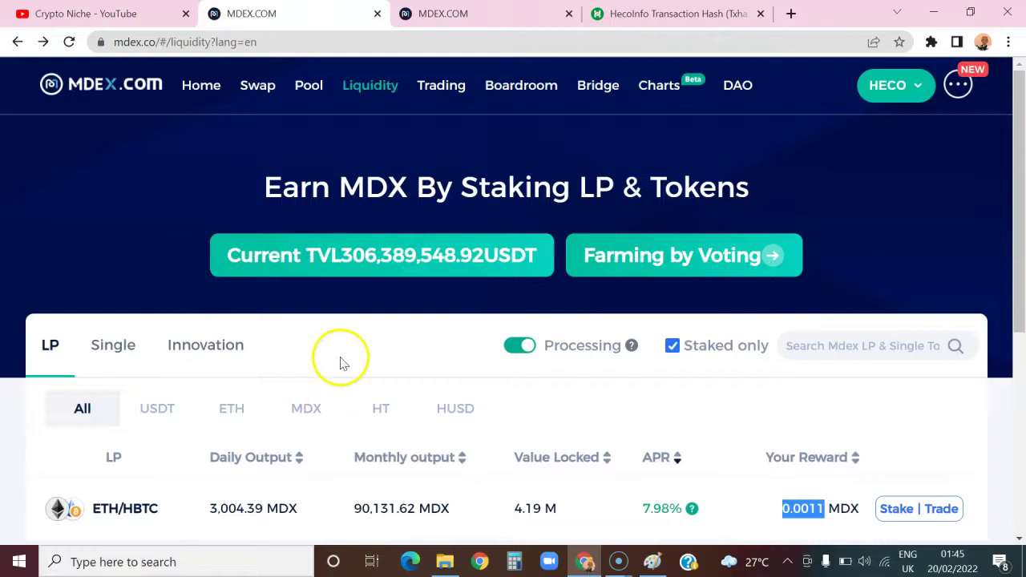
{"action": "scroll", "coordinate": [339, 360], "scroll_direction": "down", "scroll_amount": 2}
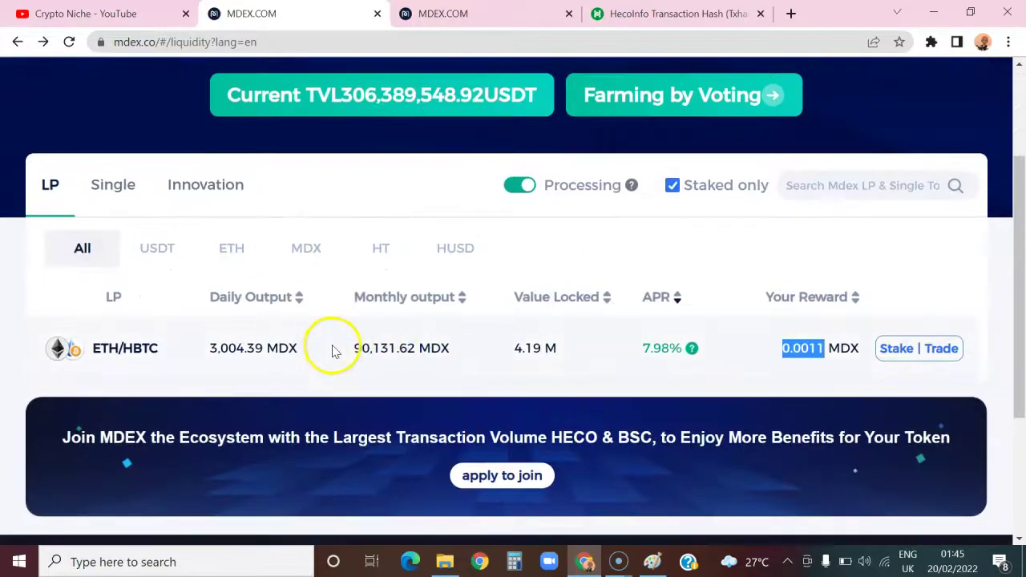
{"action": "scroll", "coordinate": [332, 350], "scroll_direction": "up", "scroll_amount": 2}
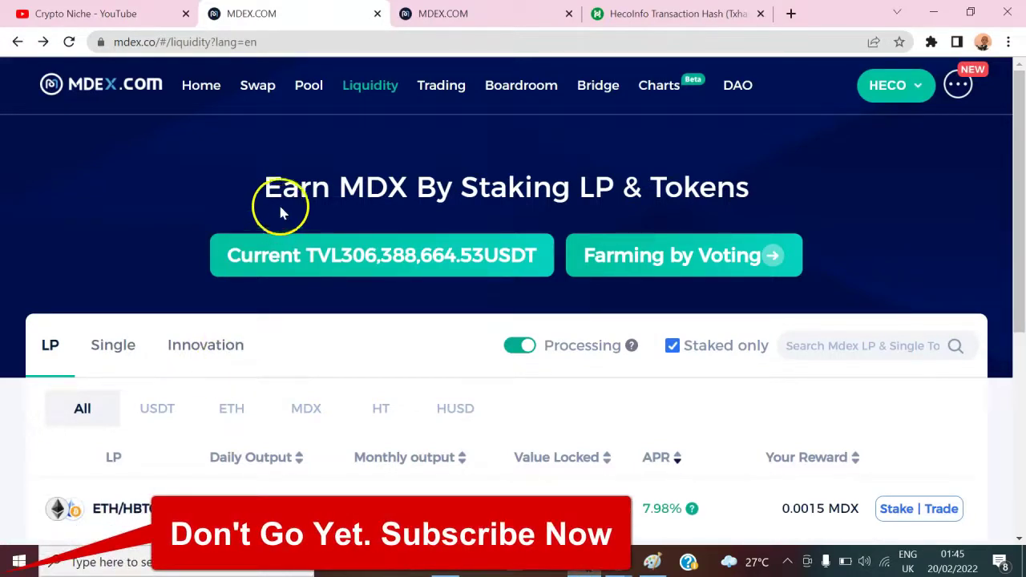
{"action": "left_click", "coordinate": [121, 13]}
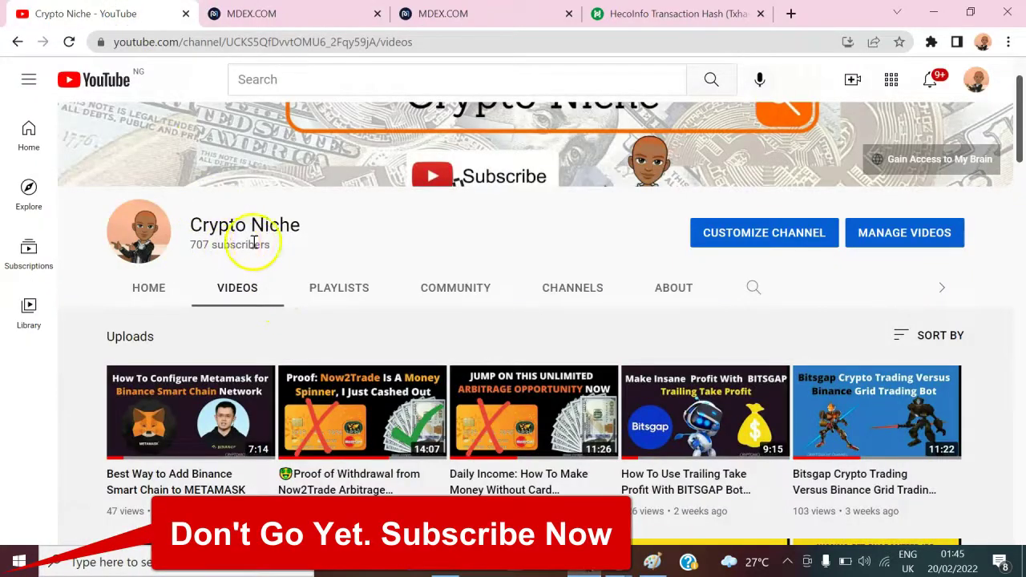